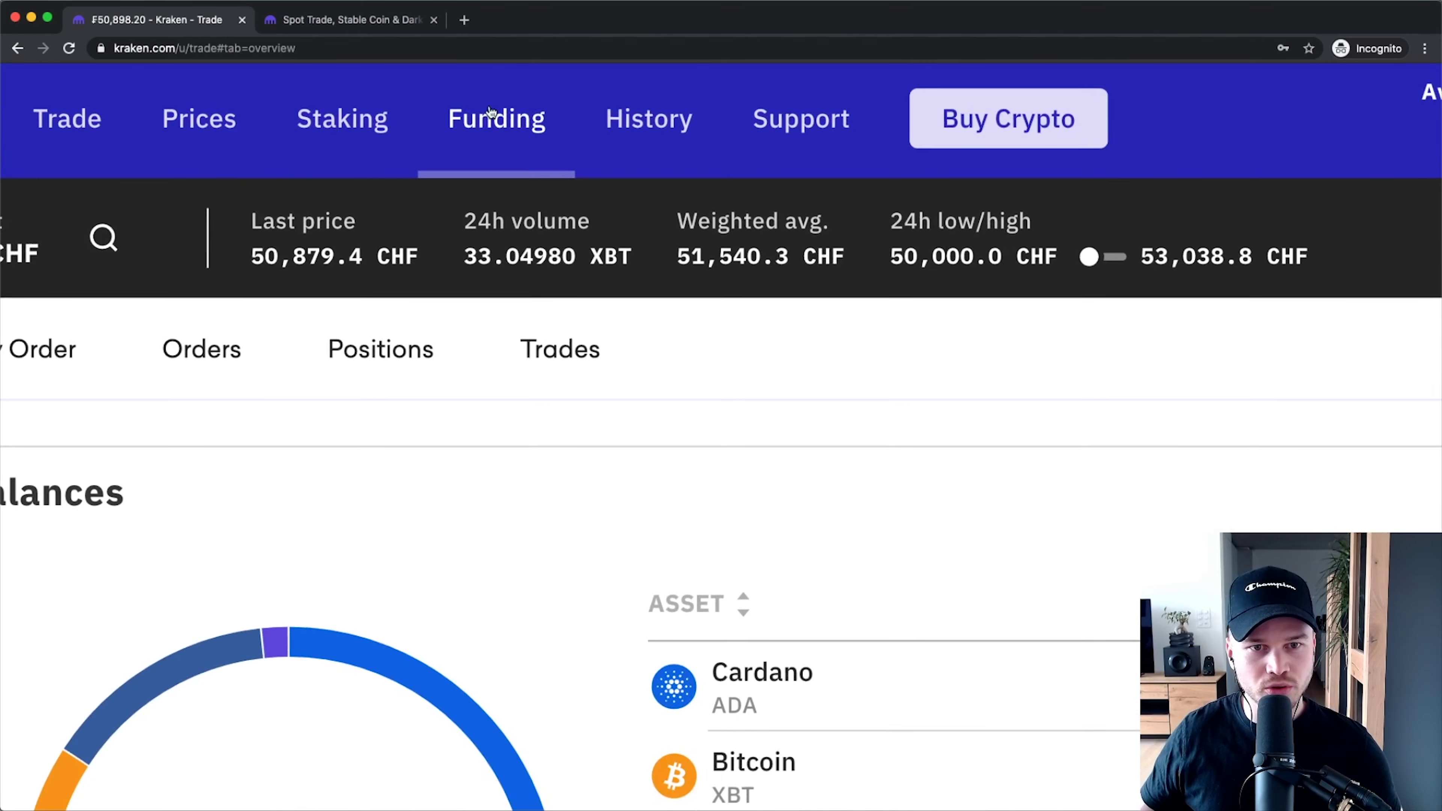
Open the Funding overview and scroll to the Bitcoin (XBT) row under Crypto Assets.
left_click(517, 124)
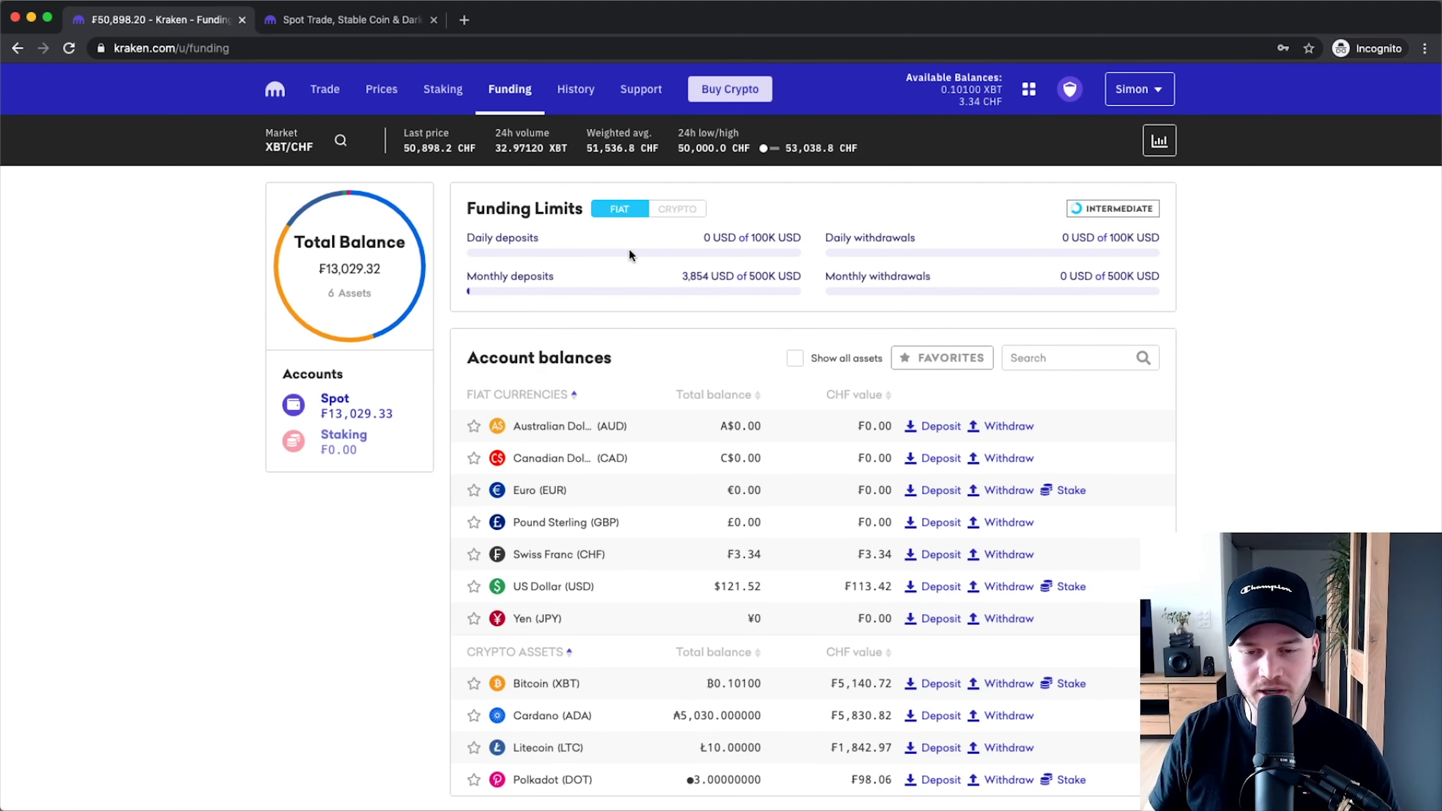
scroll(644, 294, "down", 2)
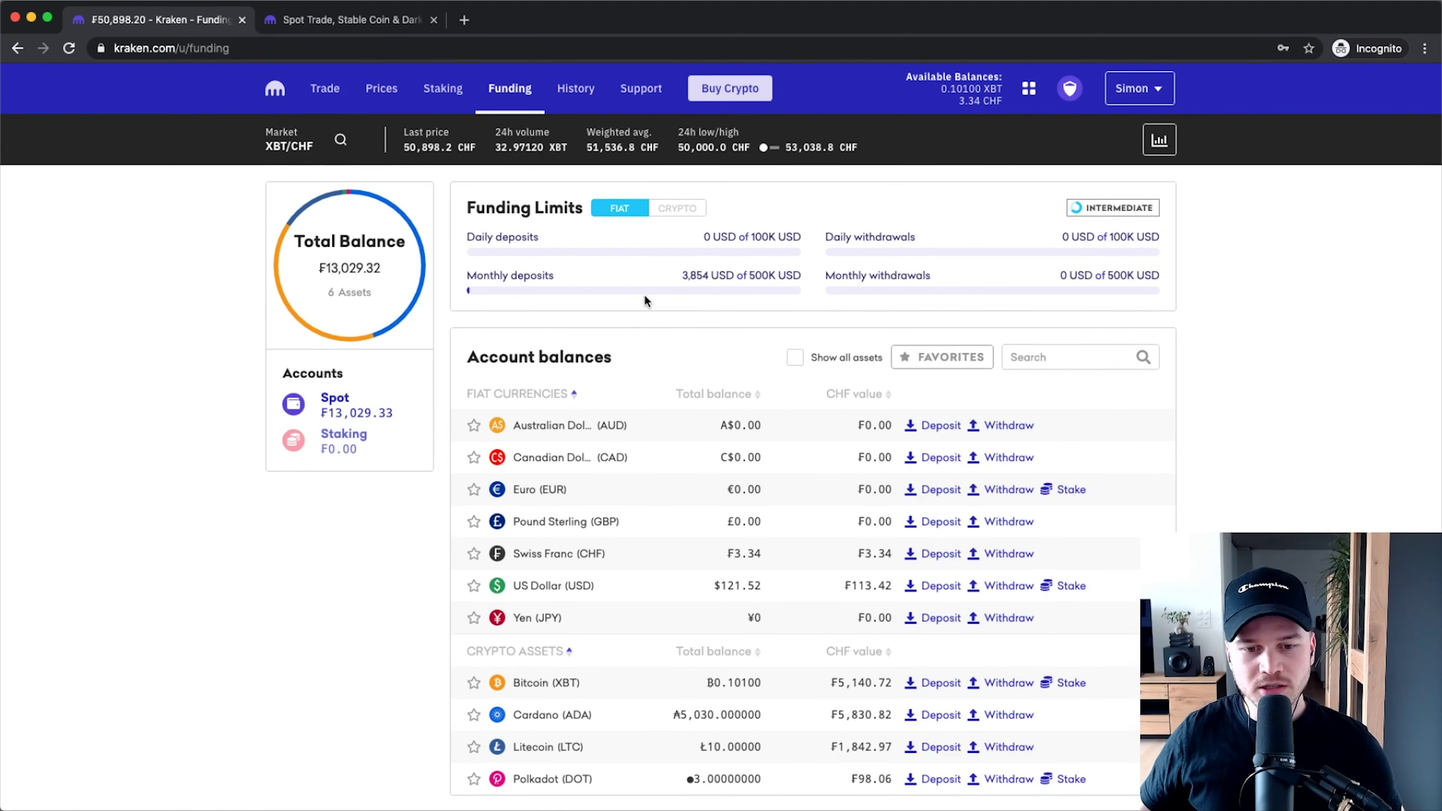
scroll(690, 365, "down", 1)
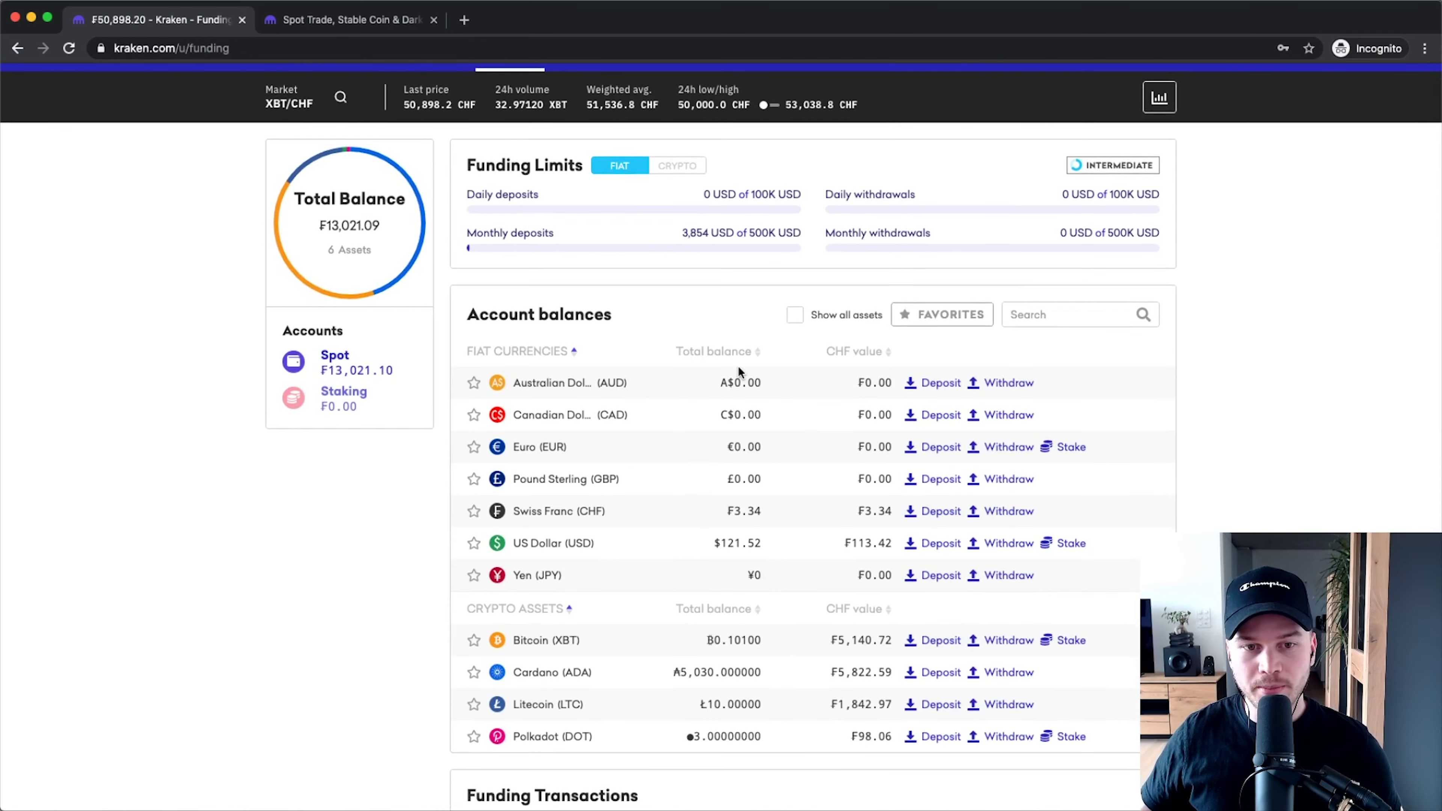
scroll(737, 366, "down", 3)
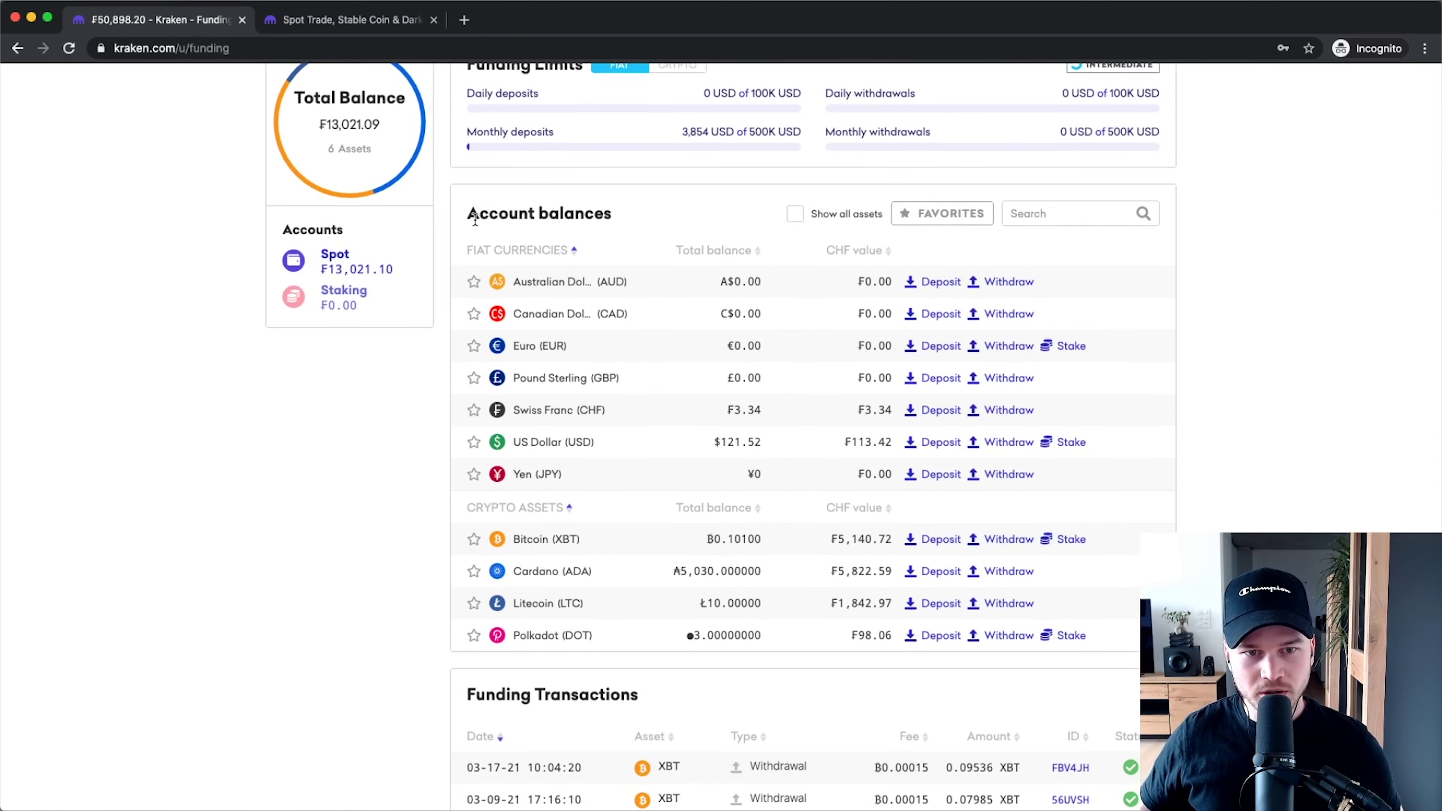
scroll(480, 213, "up", 3)
left_click_drag(469, 211, 684, 214)
scroll(500, 454, "down", 5)
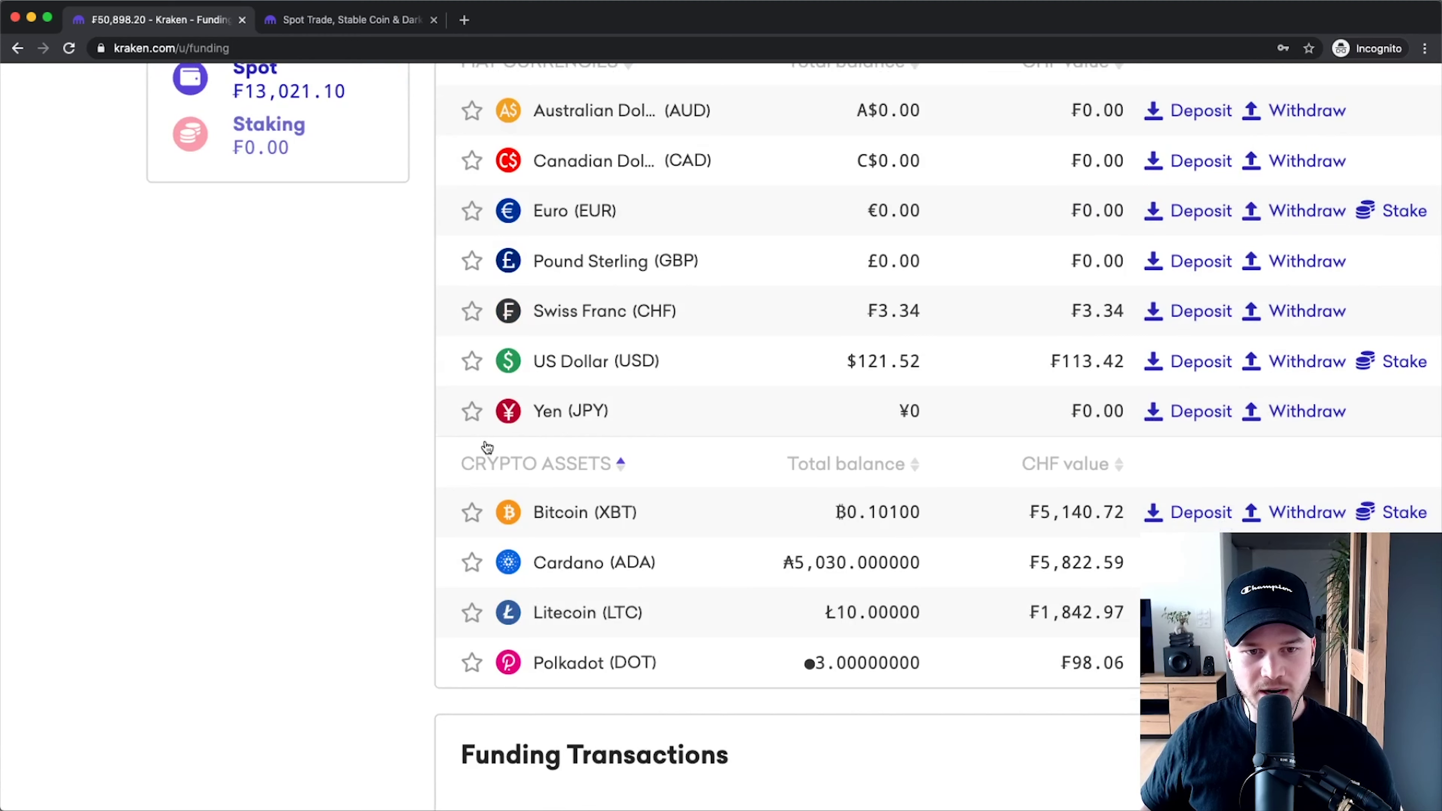
scroll(639, 457, "right", 4)
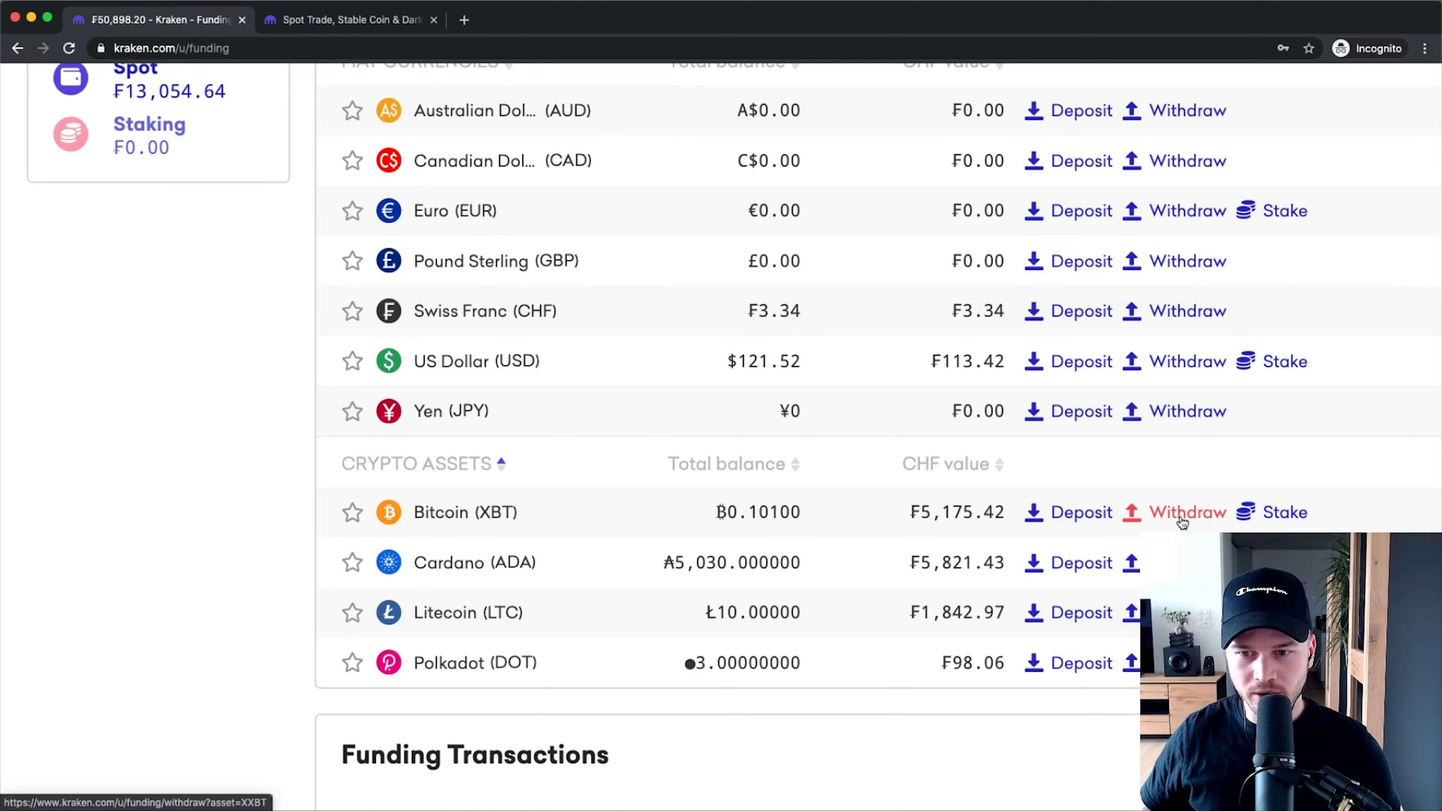
scroll(1011, 514, "right", 4)
Start the XBT withdrawal and review its 0.00050 minimum, 0.10100 maximum and 0.00015 BTC fee.
left_click(1051, 511)
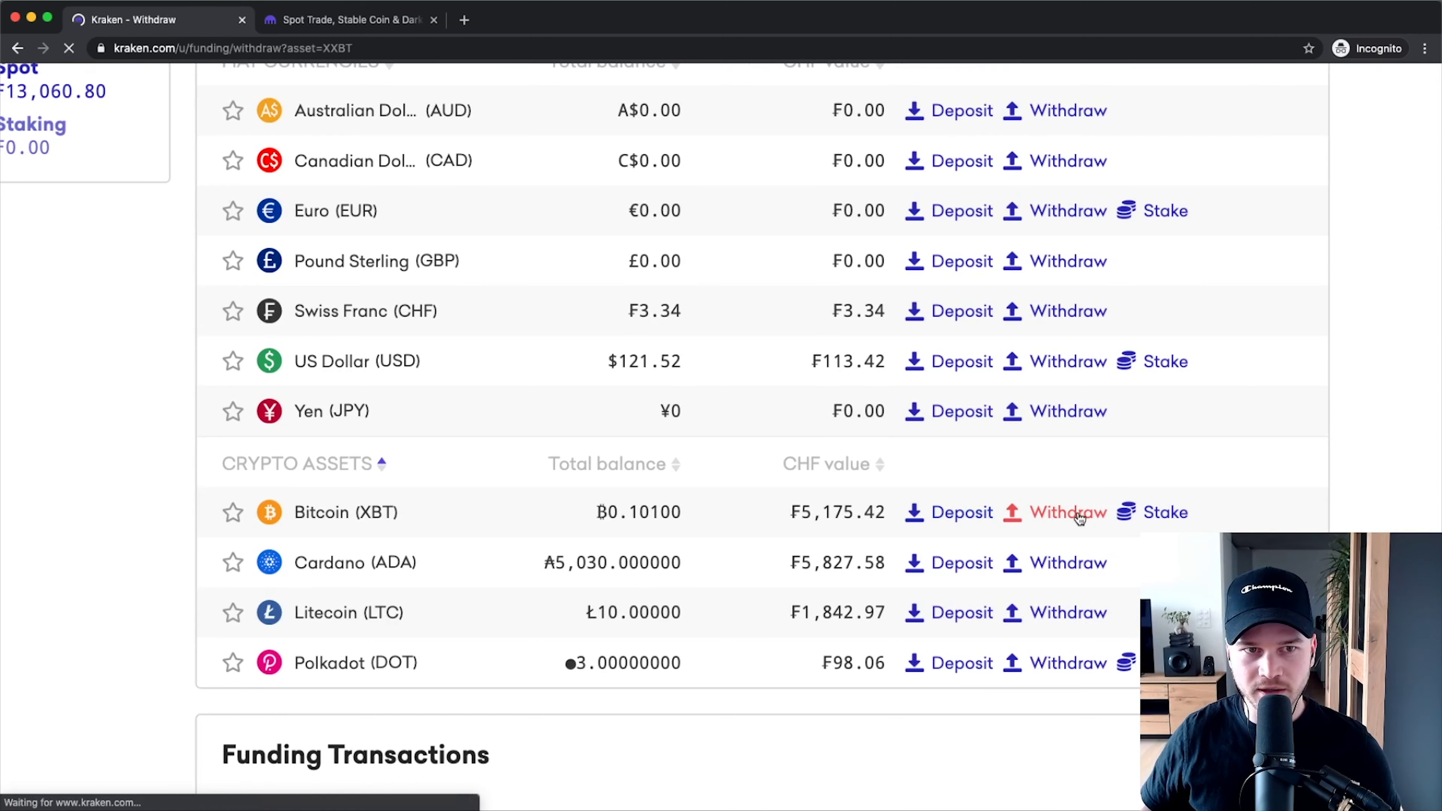
key("super+0")
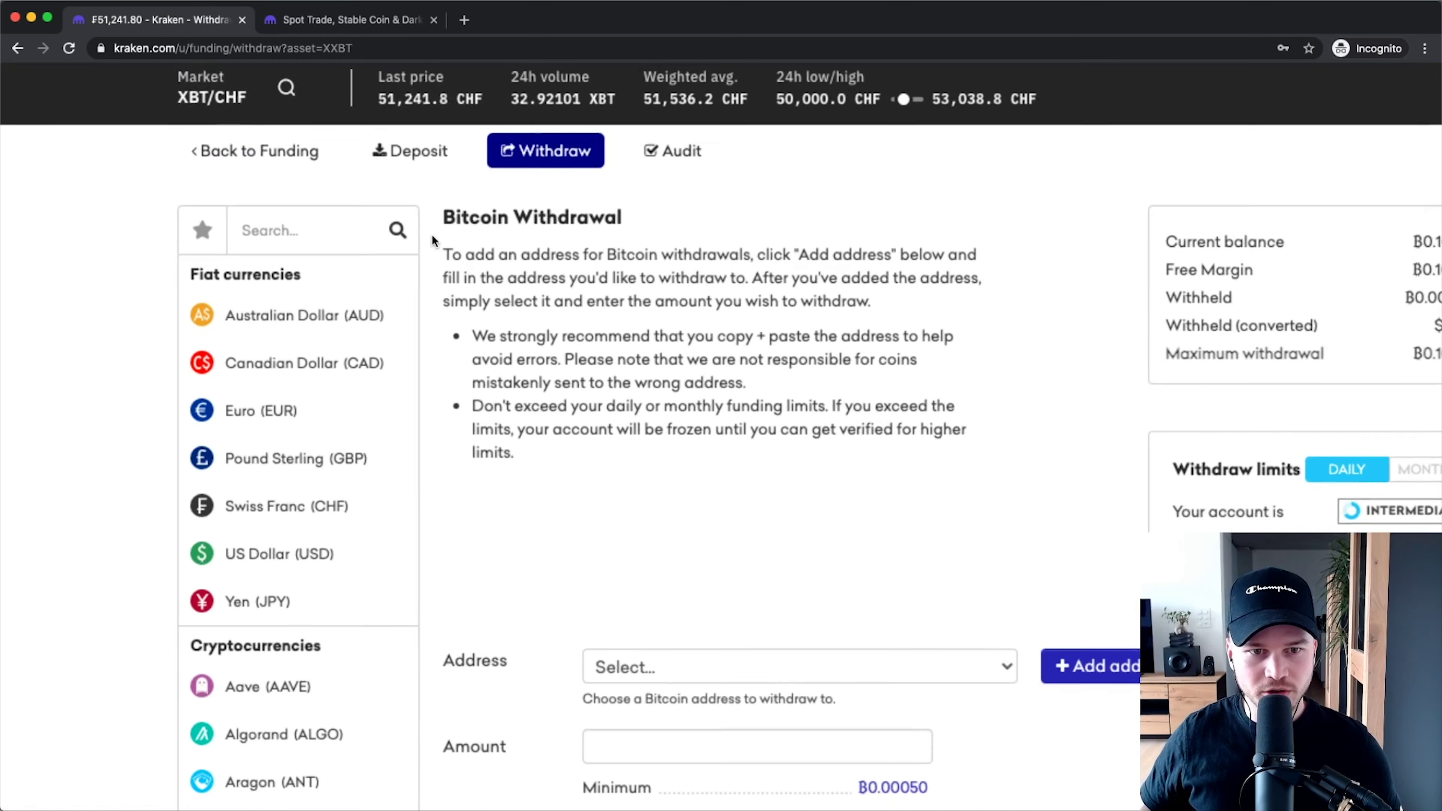
left_click_drag(447, 253, 963, 439)
scroll(781, 487, "down", 2)
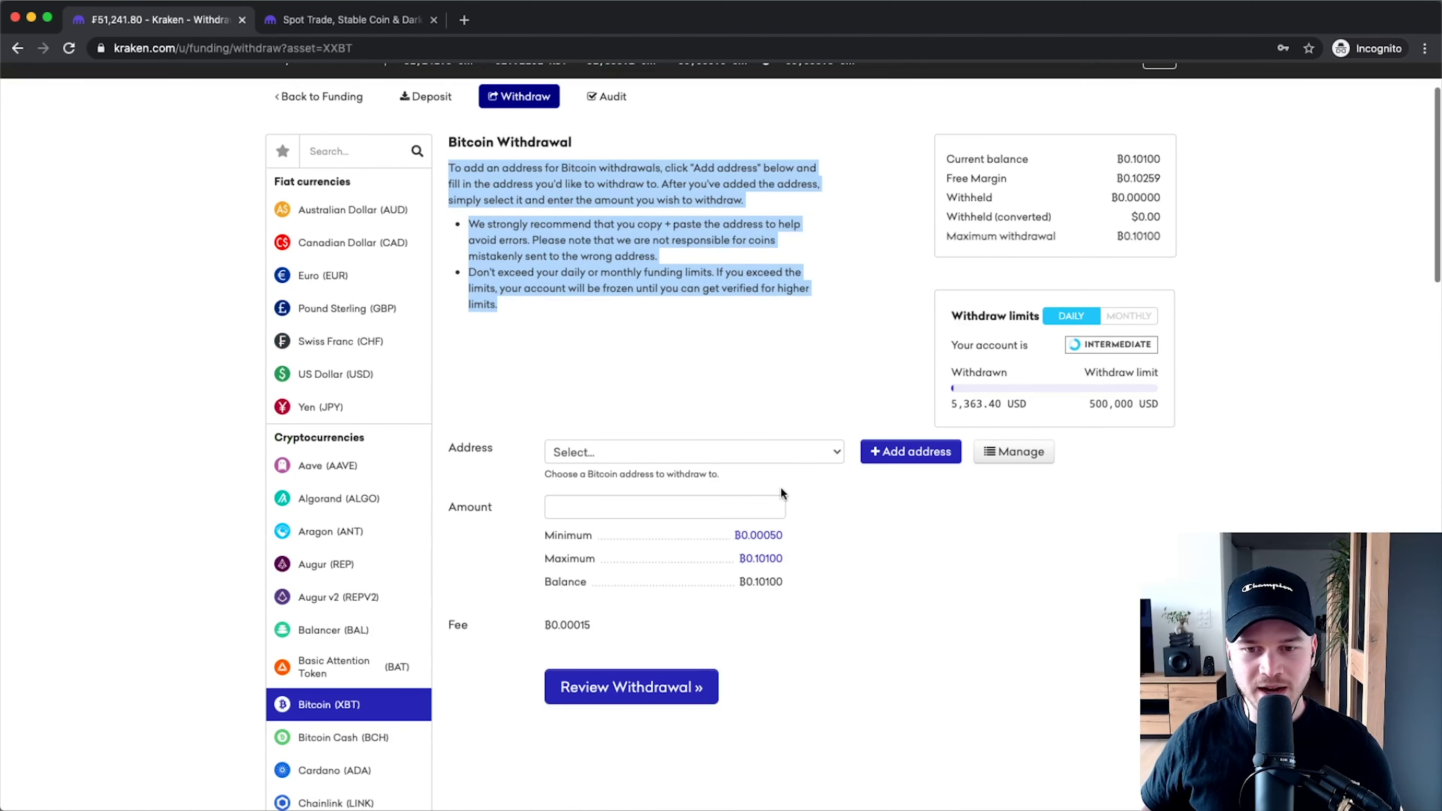
scroll(723, 400, "up", 5)
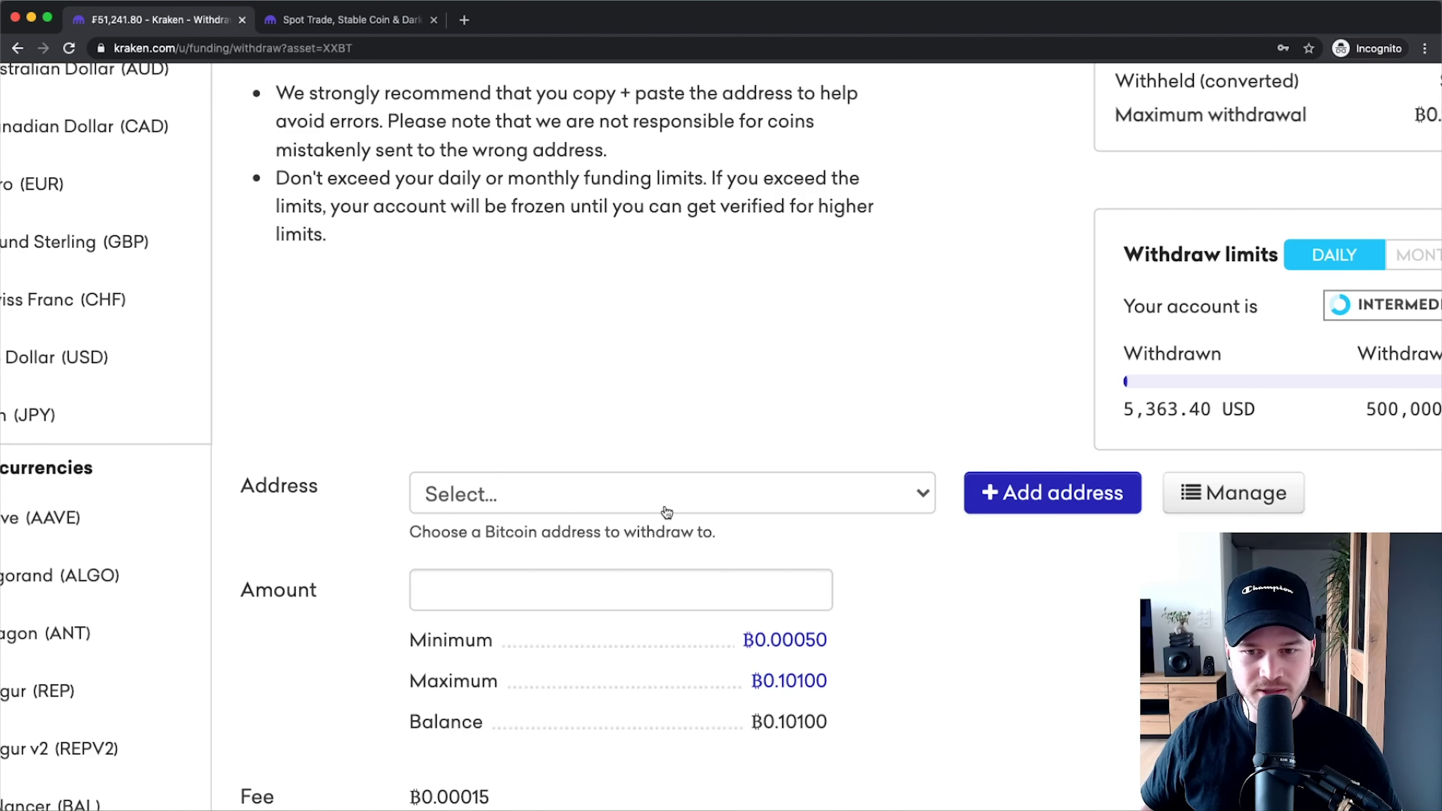
scroll(773, 515, "right", 5)
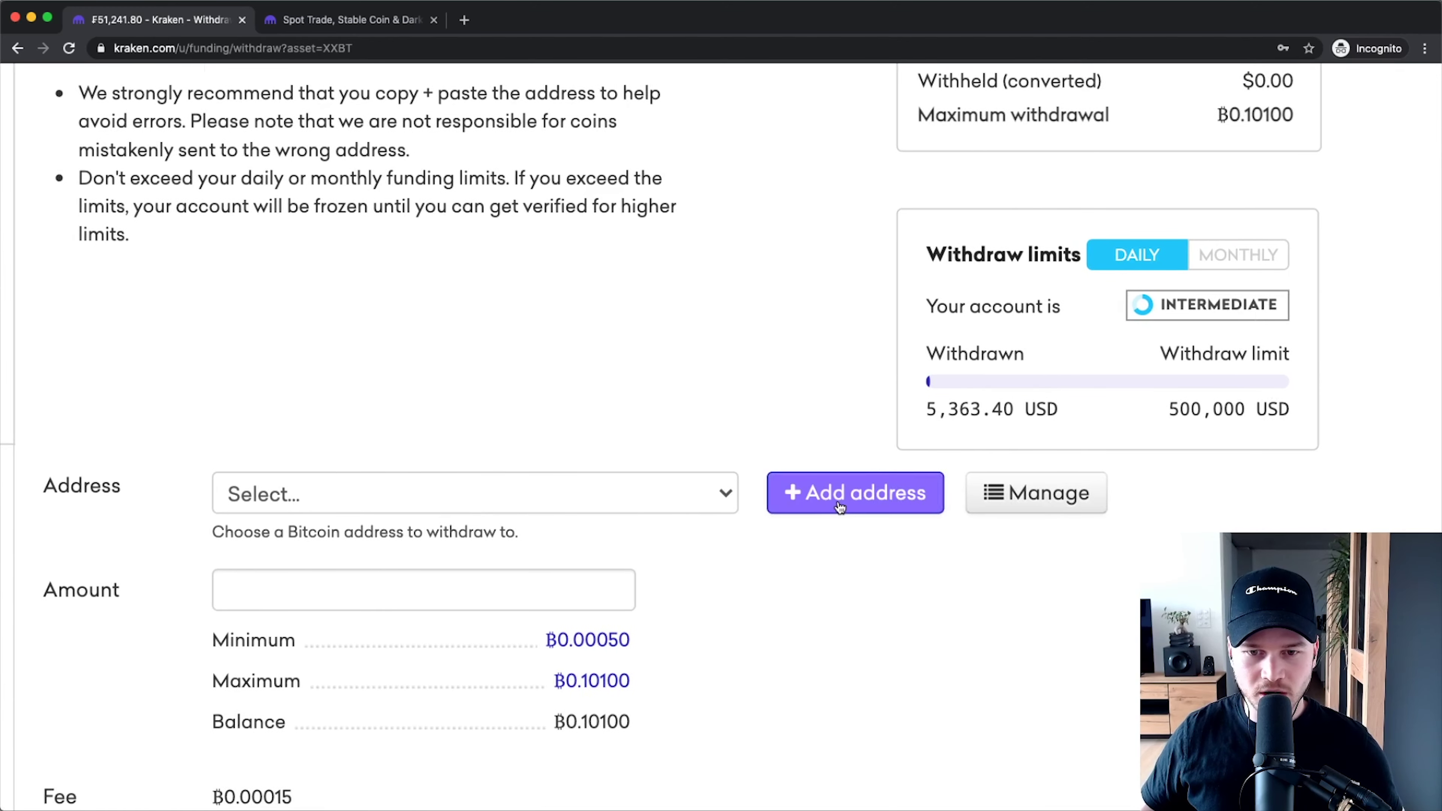
Add a new withdrawal address with 'Cold Wallet' as its description.
left_click(840, 508)
scroll(780, 501, "down", 5)
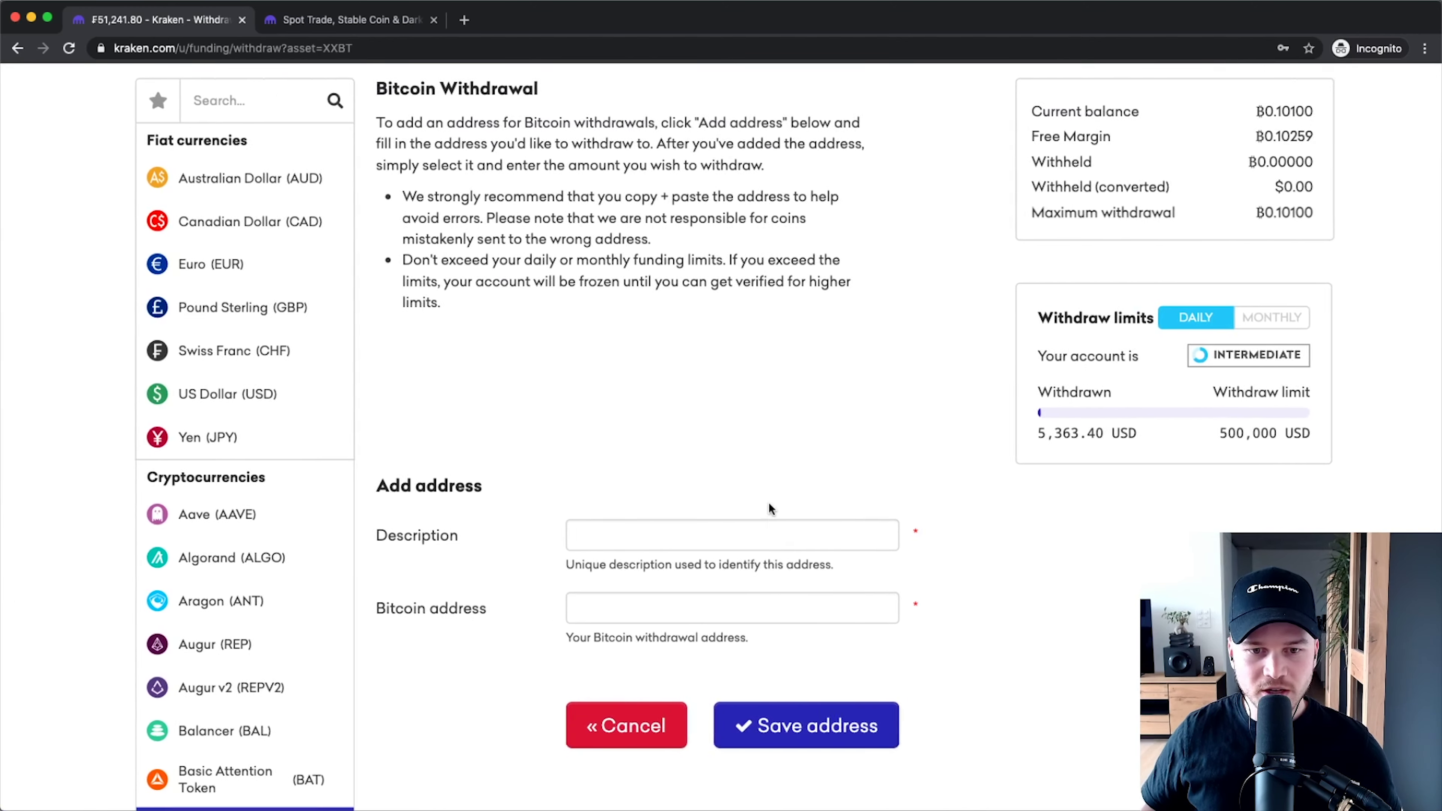
scroll(770, 503, "down", 3)
scroll(683, 450, "up", 5)
left_click(684, 452)
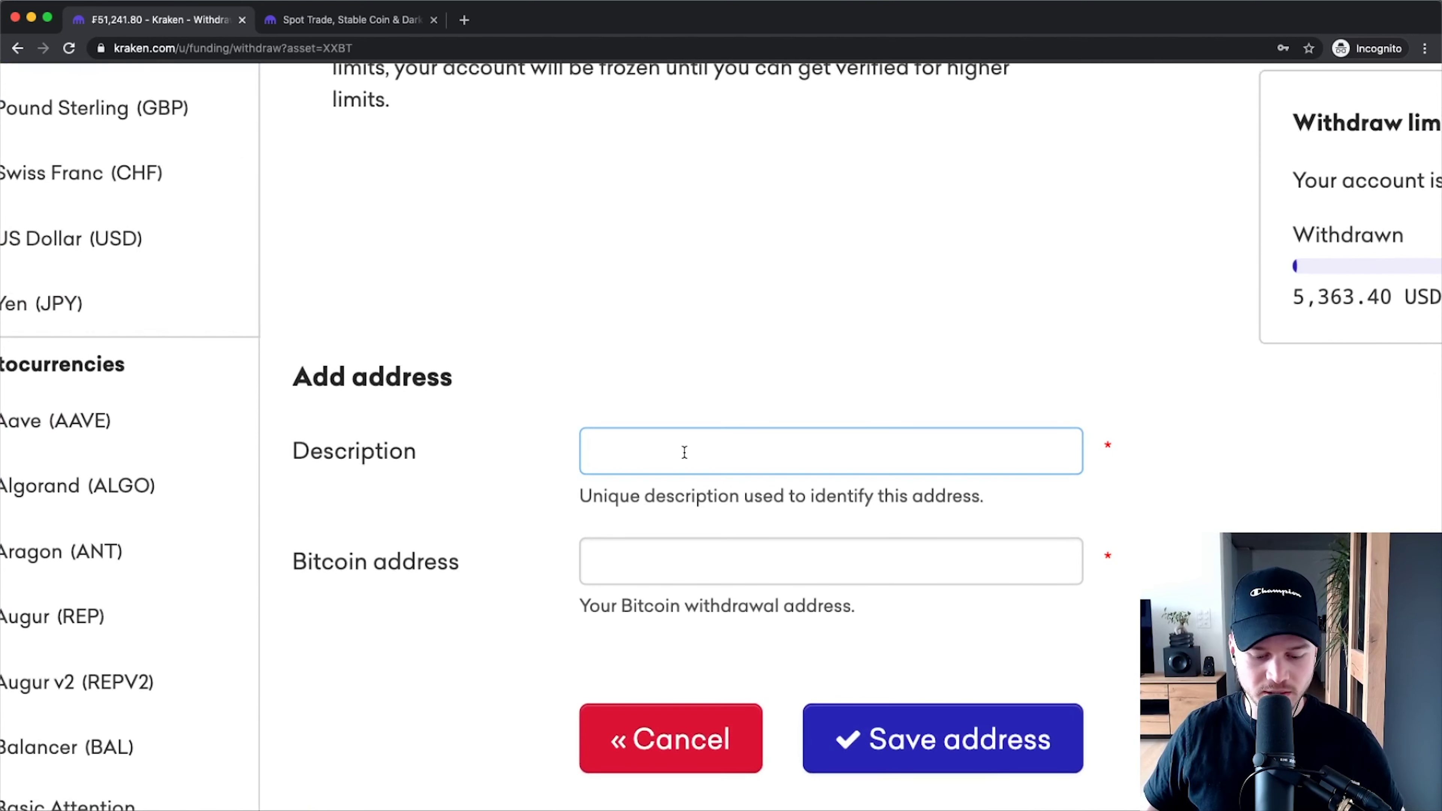
type("Cold Wwalle")
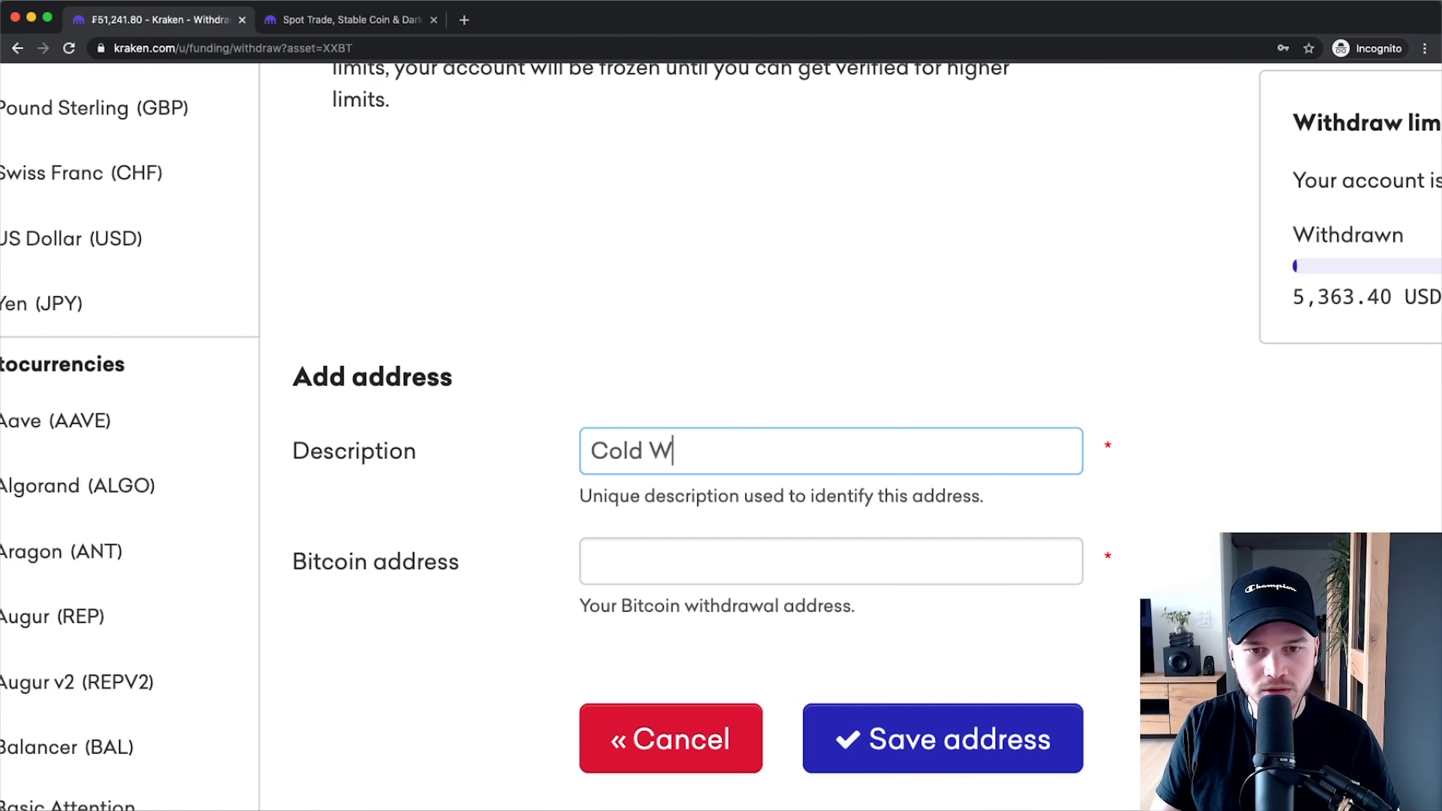
key("BackSpace")
key("BackSpace")
key("BackSpace")
key("BackSpace")
key("BackSpace")
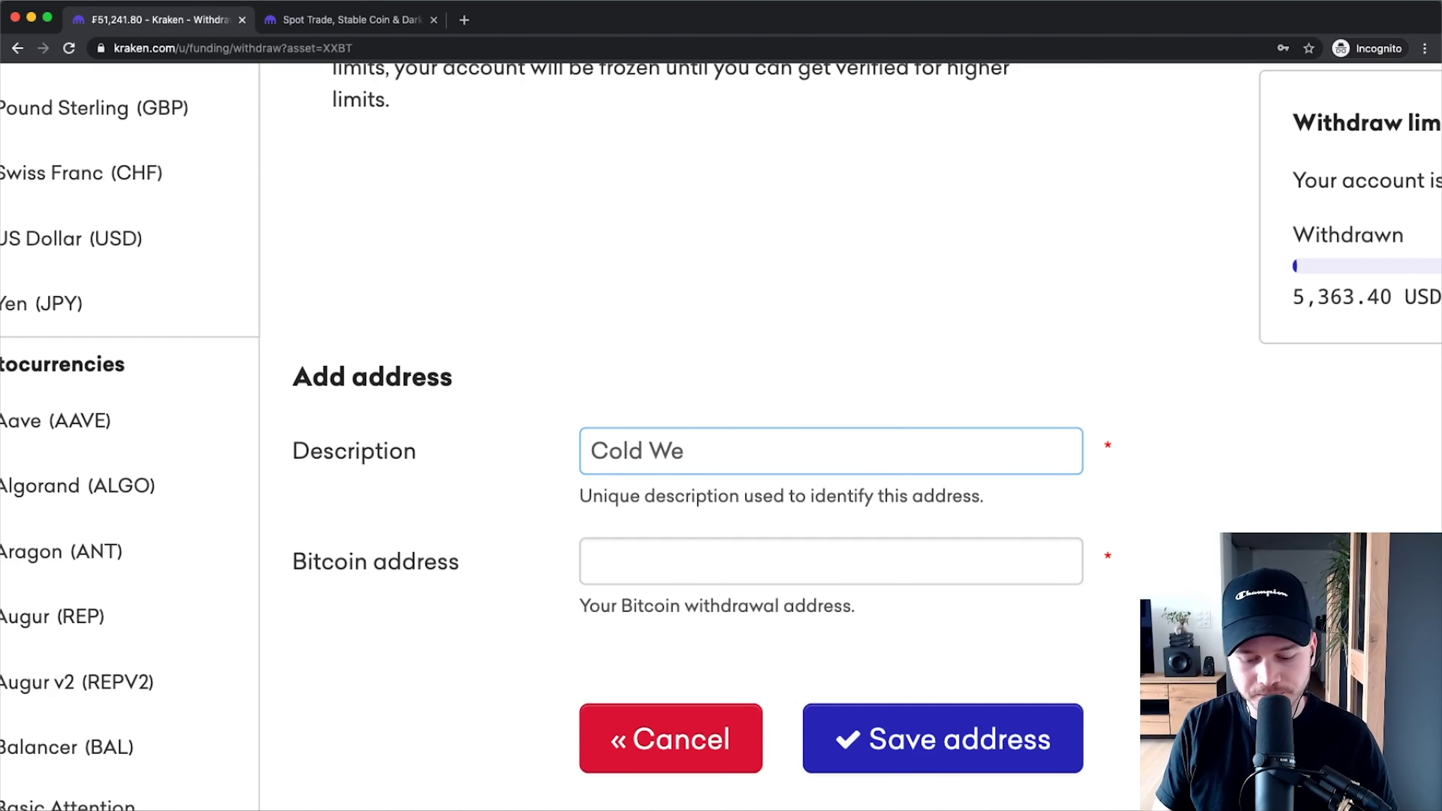
type("allet")
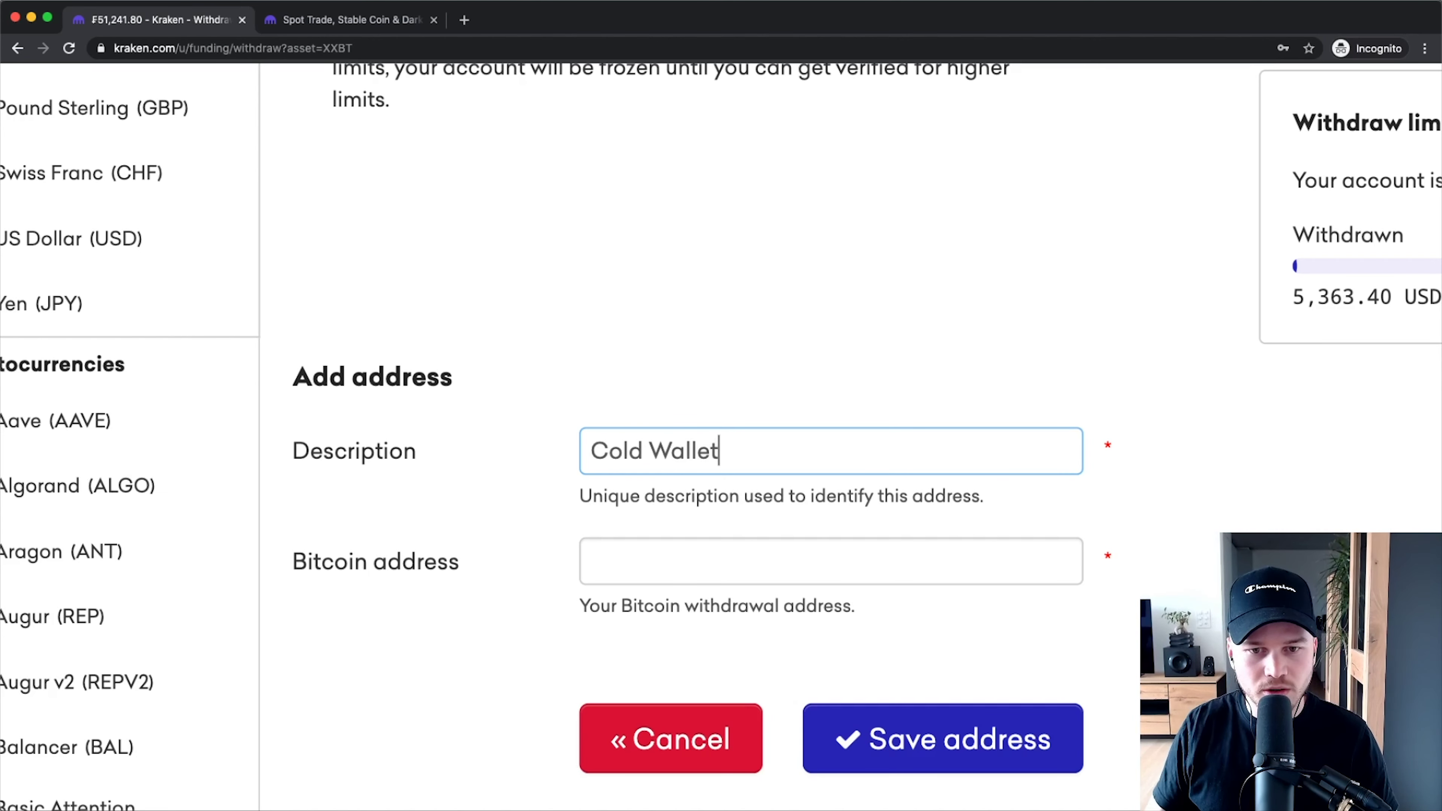
left_click(665, 556)
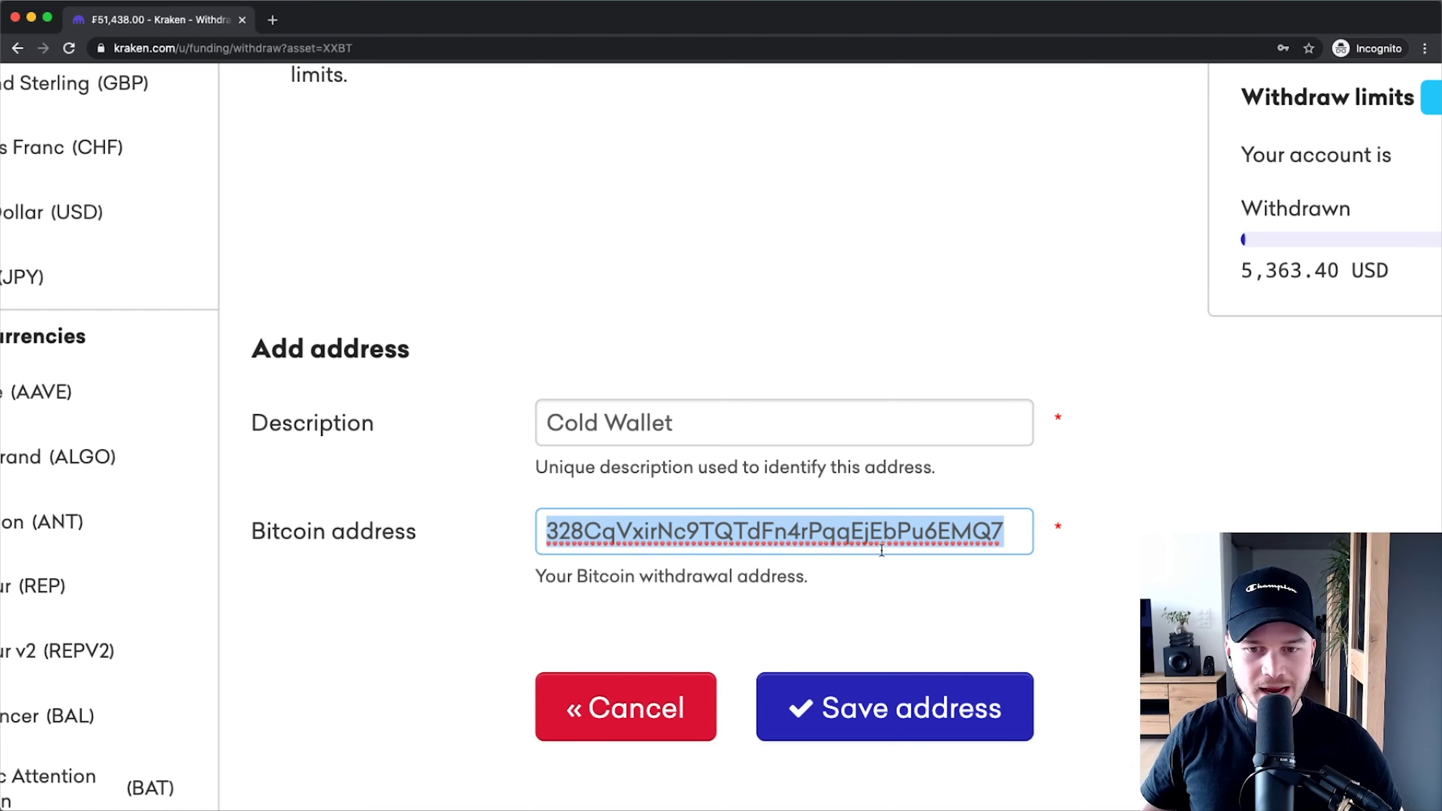
left_click(823, 534)
left_click_drag(547, 531, 1028, 531)
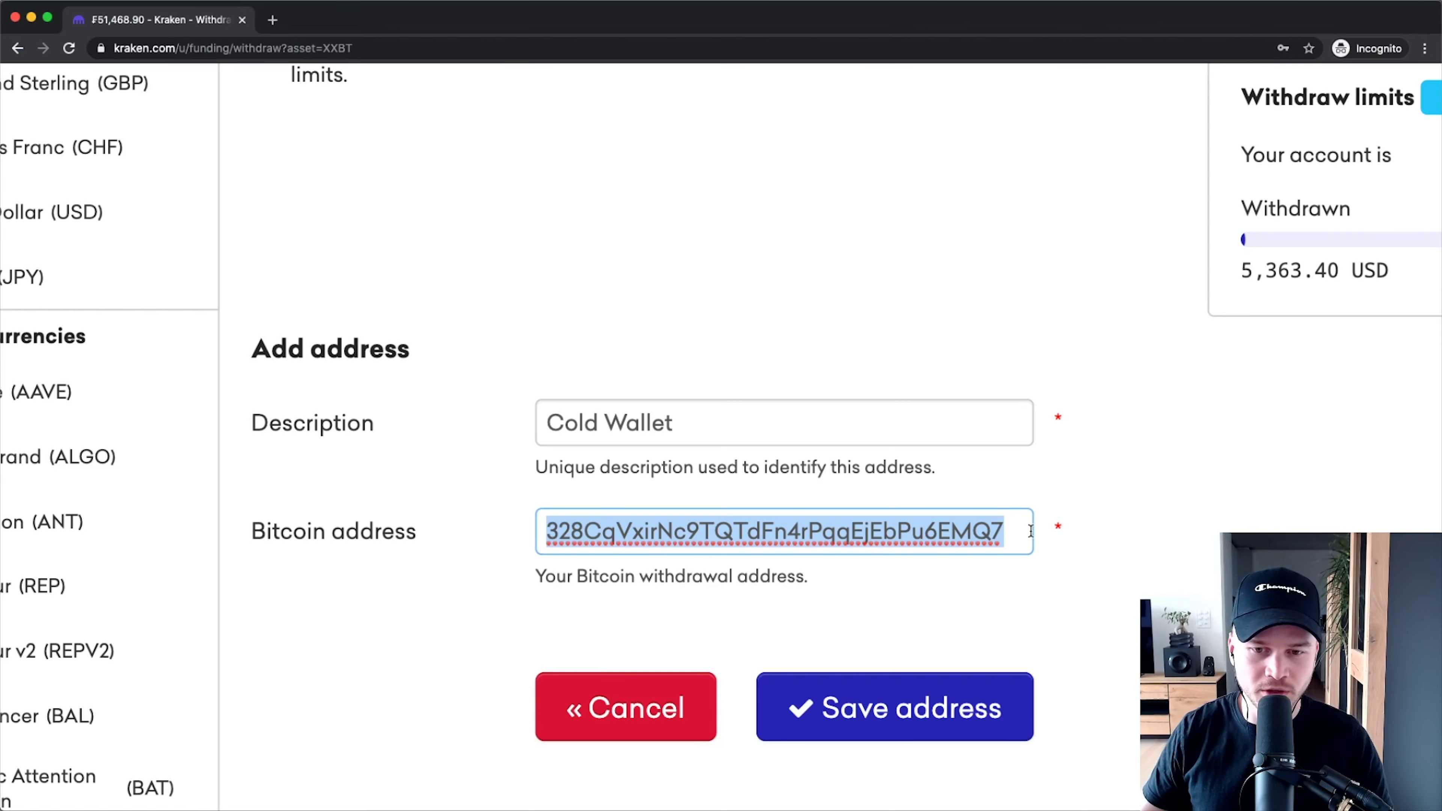
scroll(1027, 514, "down", 2)
scroll(868, 573, "down", 3)
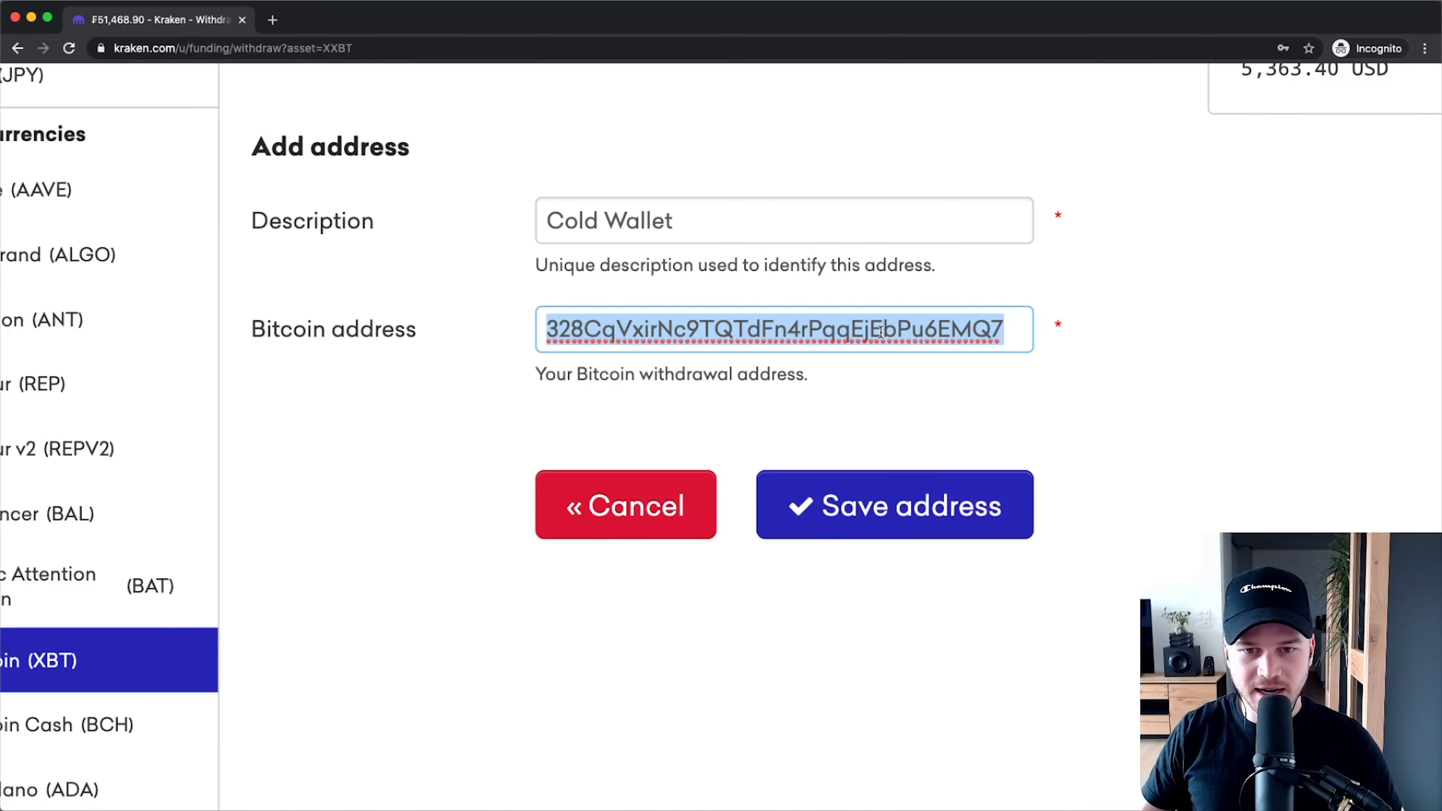
Cancel the Cold Wallet address form and reload the Bitcoin Withdraw page.
left_click(589, 499)
scroll(625, 409, "up", 5)
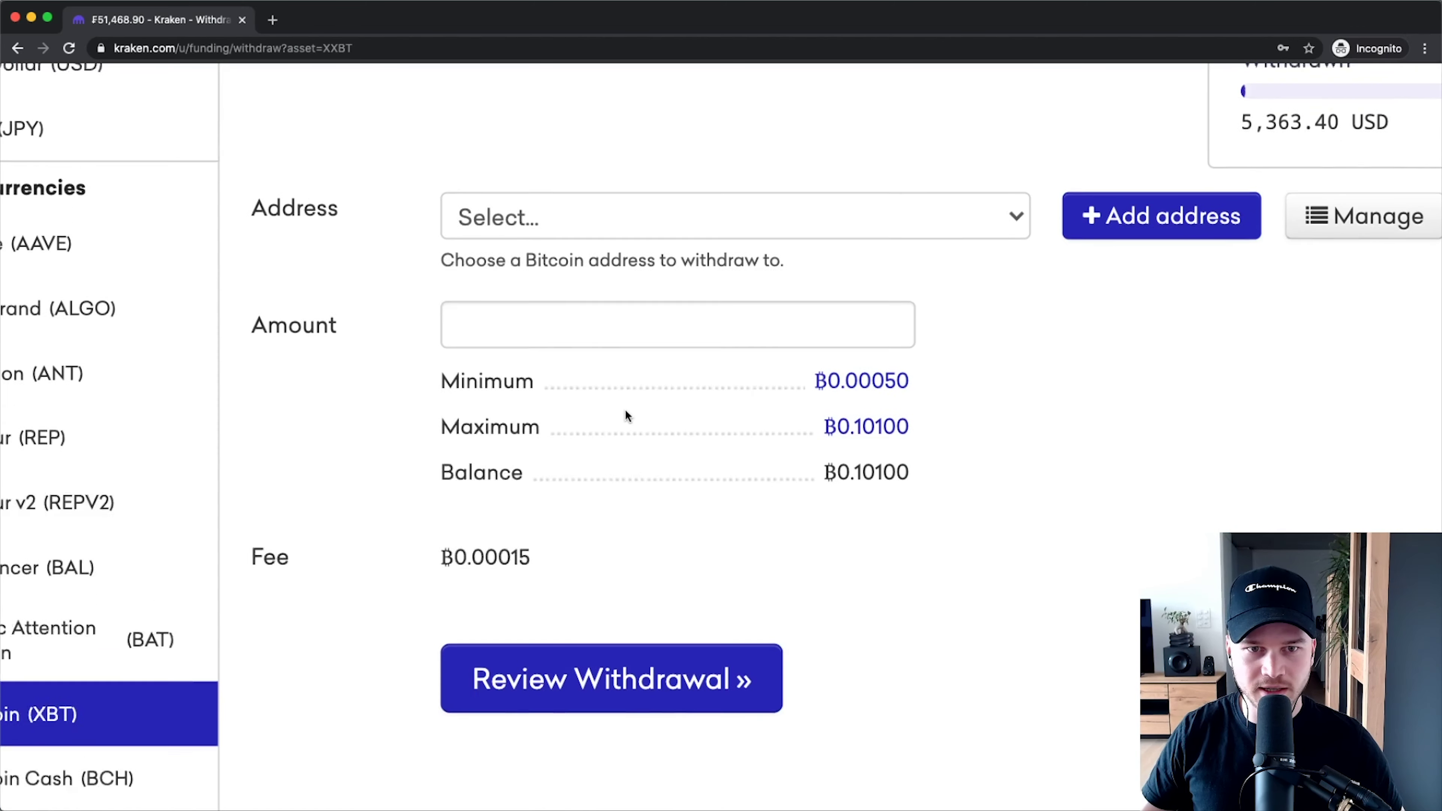
scroll(585, 301, "down", 2)
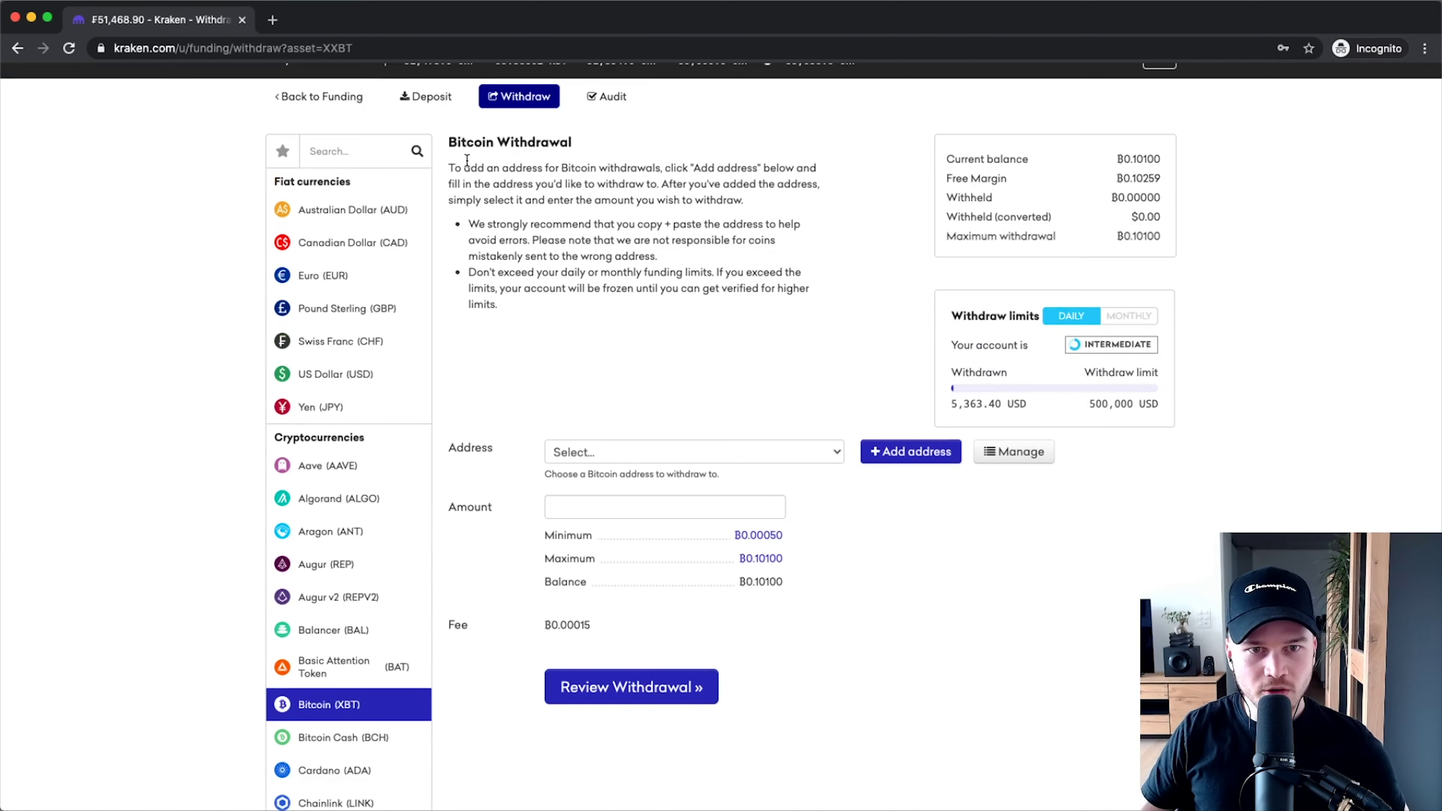
left_click(68, 48)
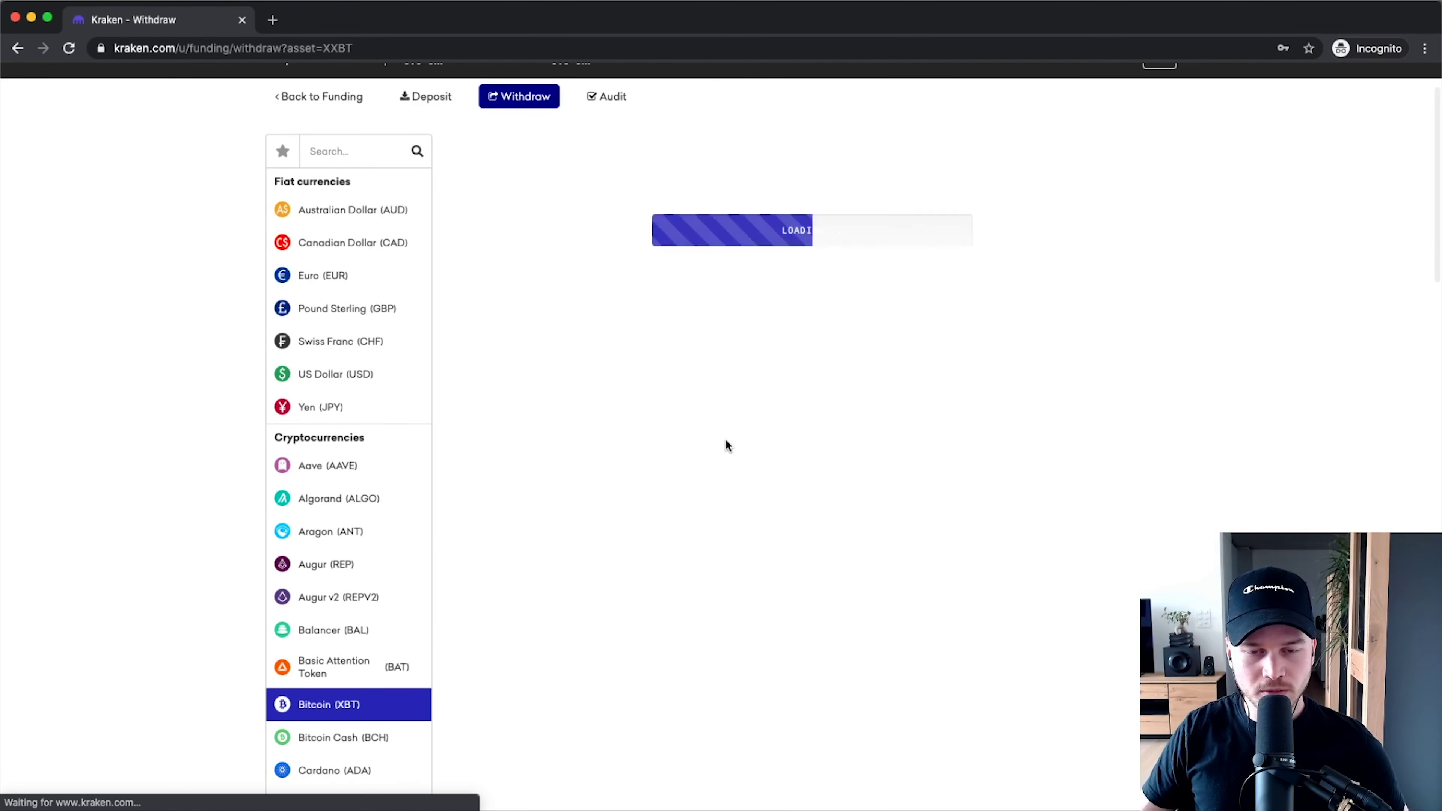
Choose the saved Binance address and enter a 0.1 BTC withdrawal amount.
left_click(658, 440)
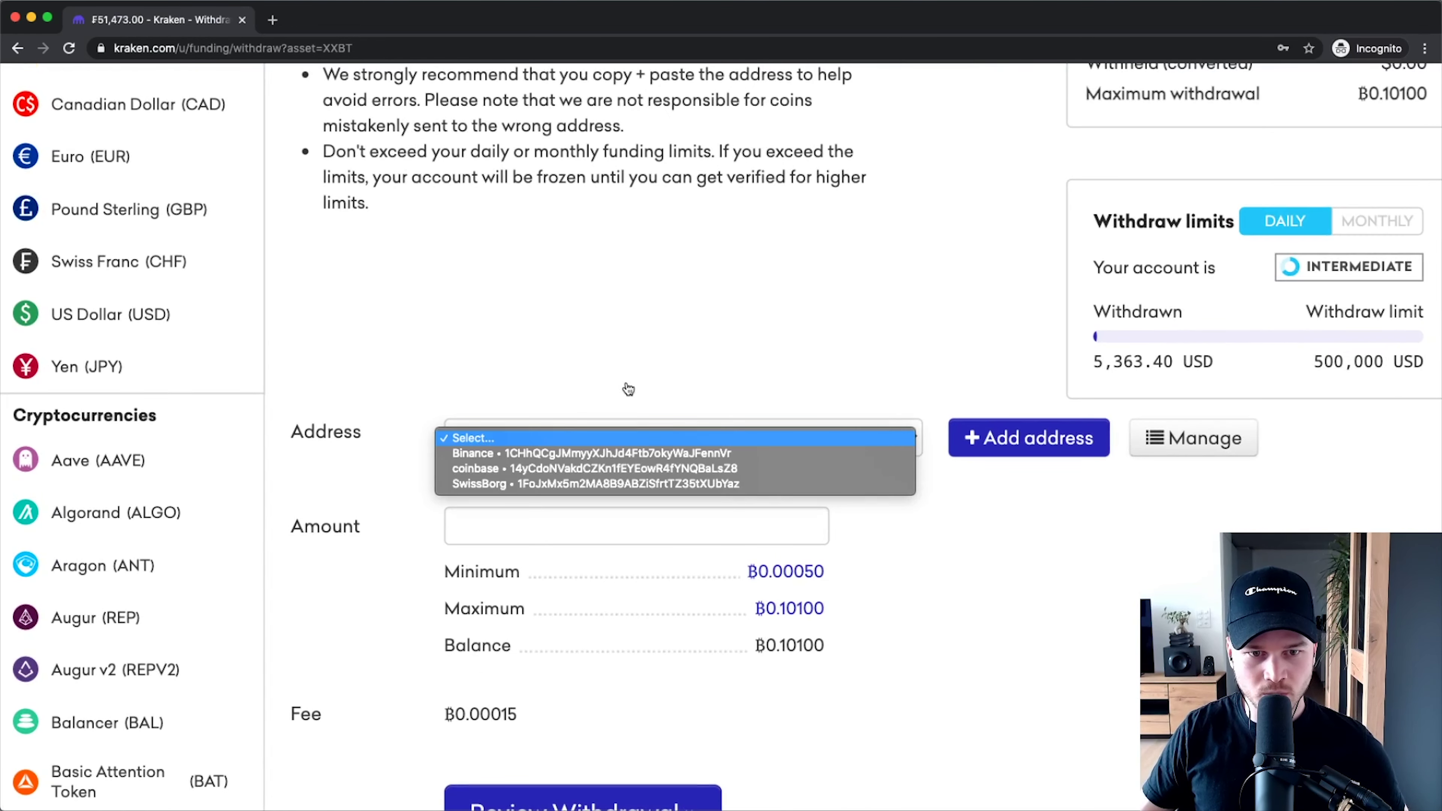
left_click(540, 454)
scroll(619, 409, "down", 2)
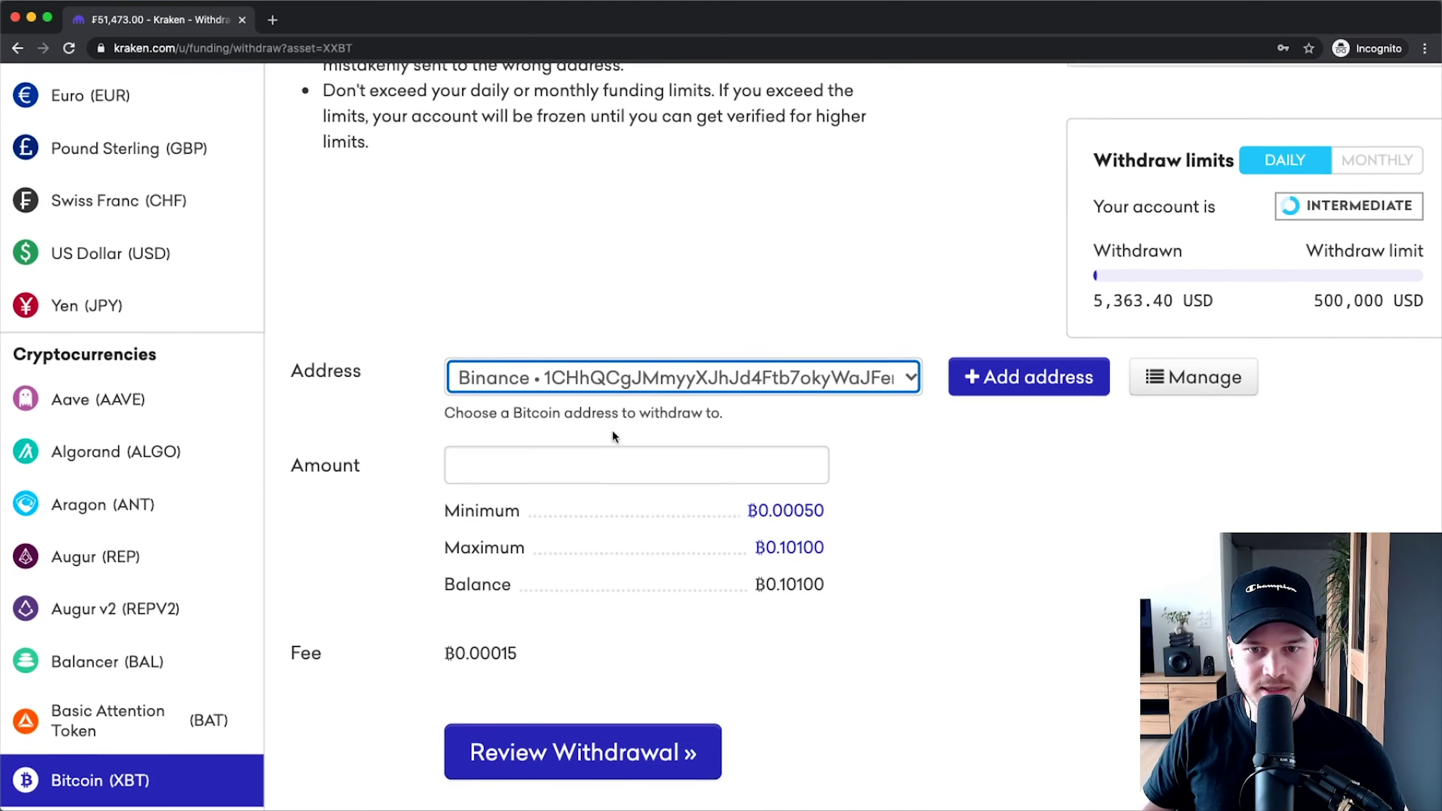
scroll(624, 352, "down", 1)
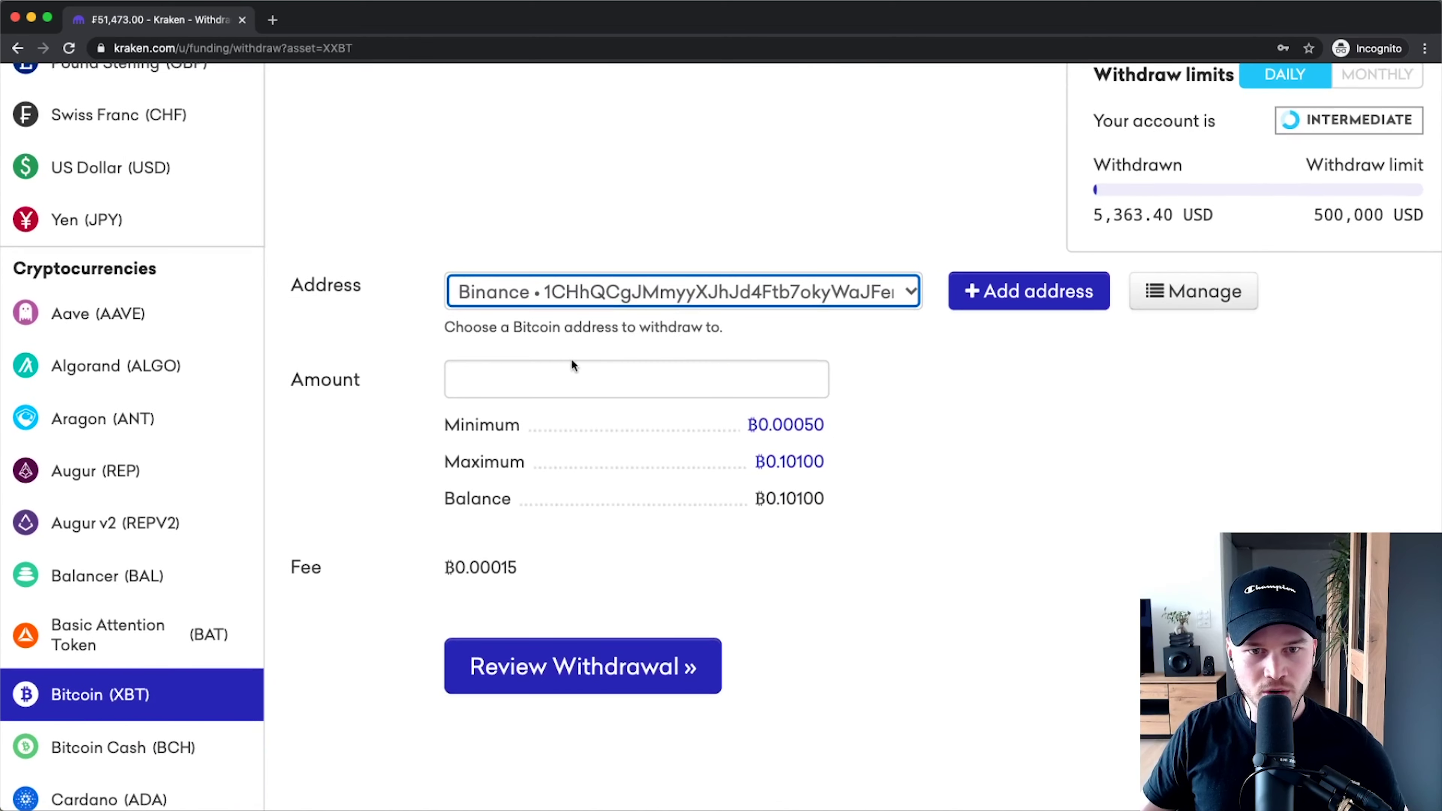
left_click(551, 381)
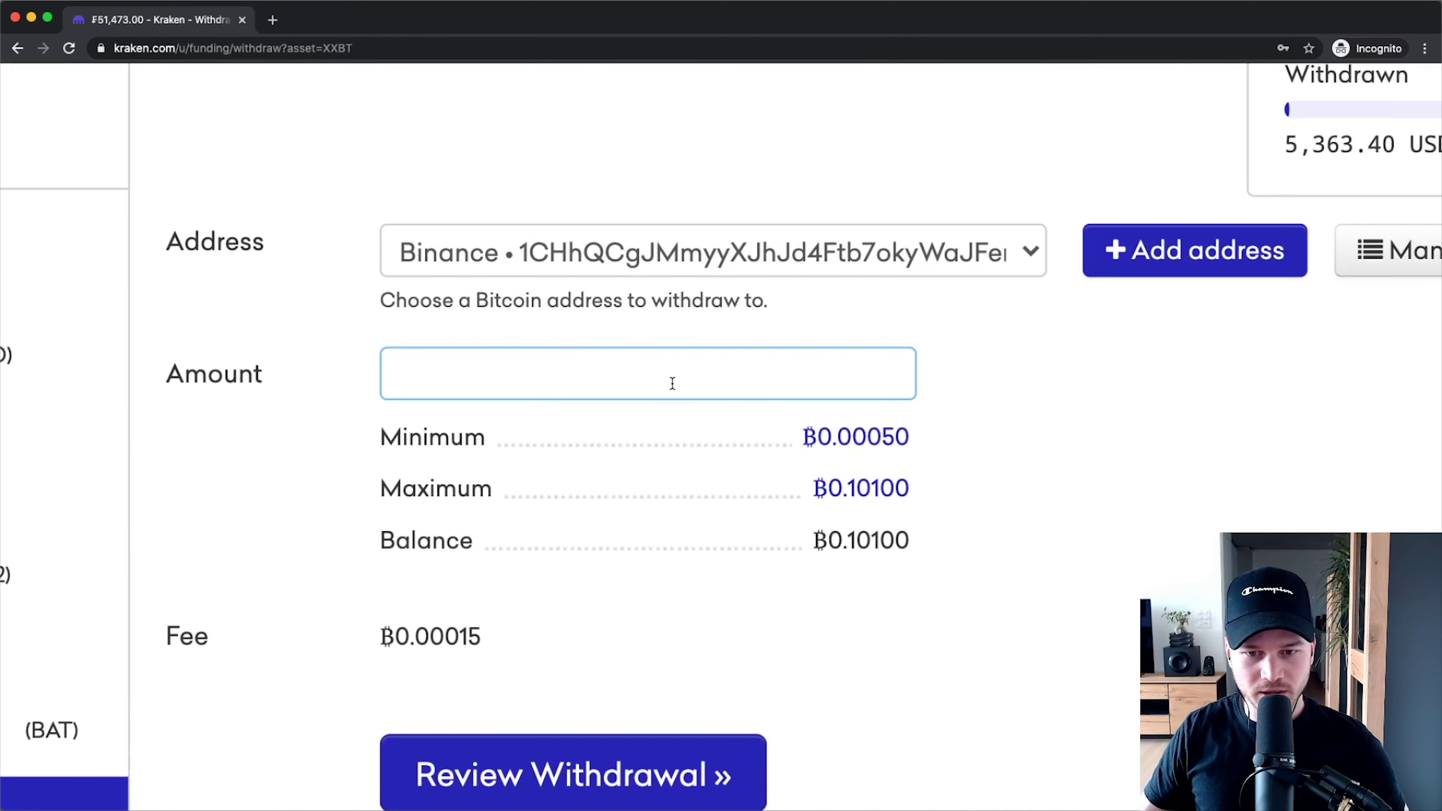
type("0,")
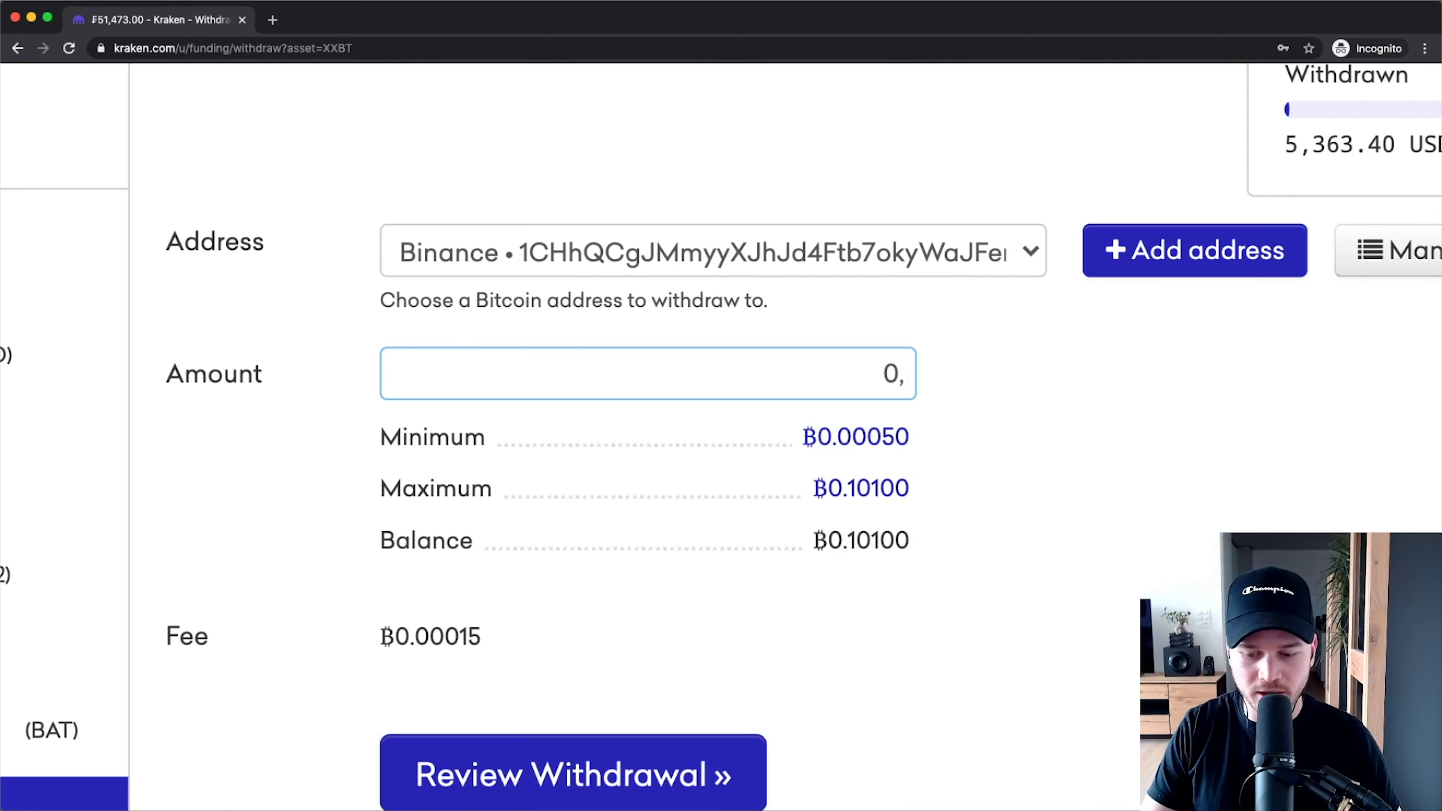
key("BackSpace")
type(".1")
scroll(738, 381, "down", 2)
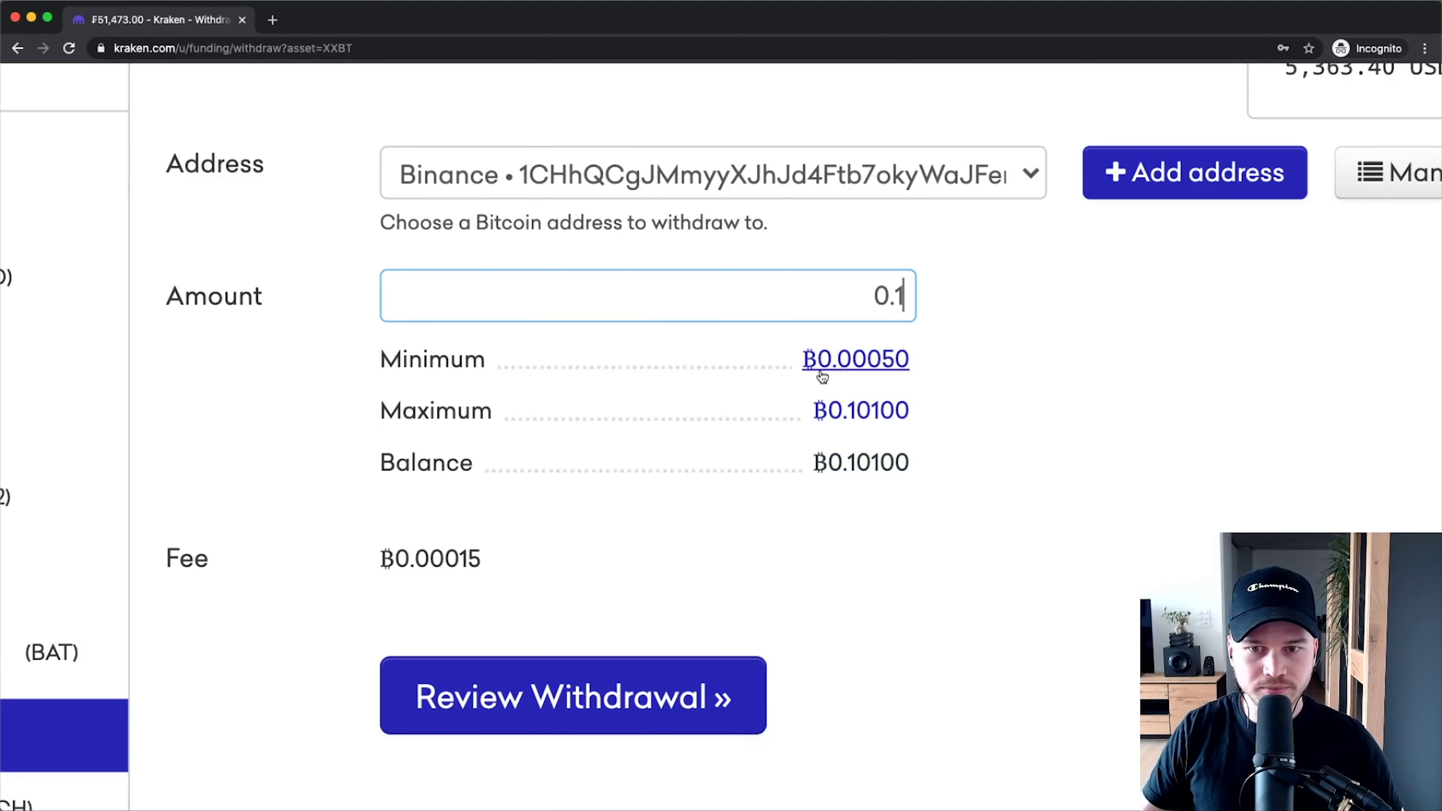
left_click(1007, 368)
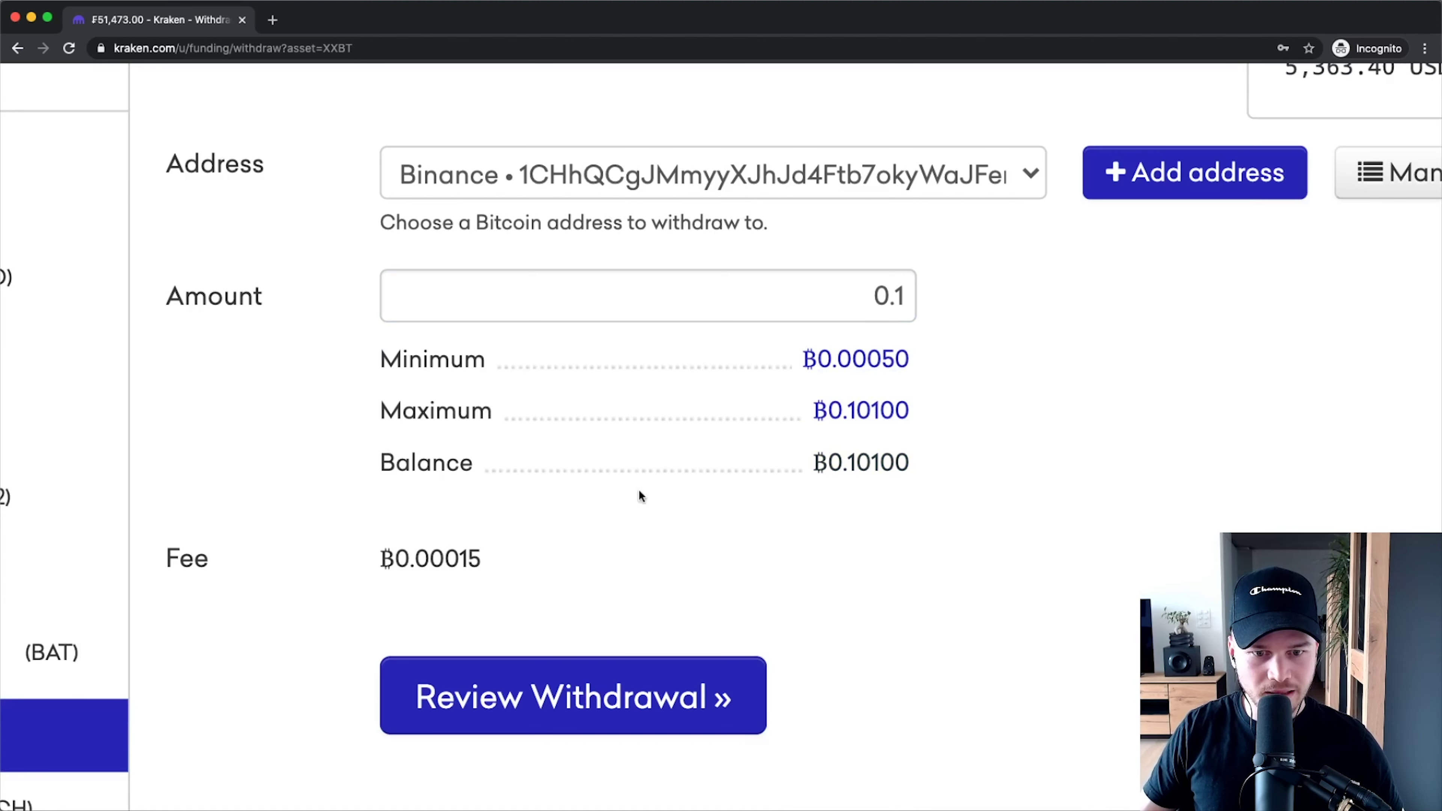
Check the 0.00015 BTC fee and bring up the withdrawal review summary.
scroll(615, 431, "down", 3)
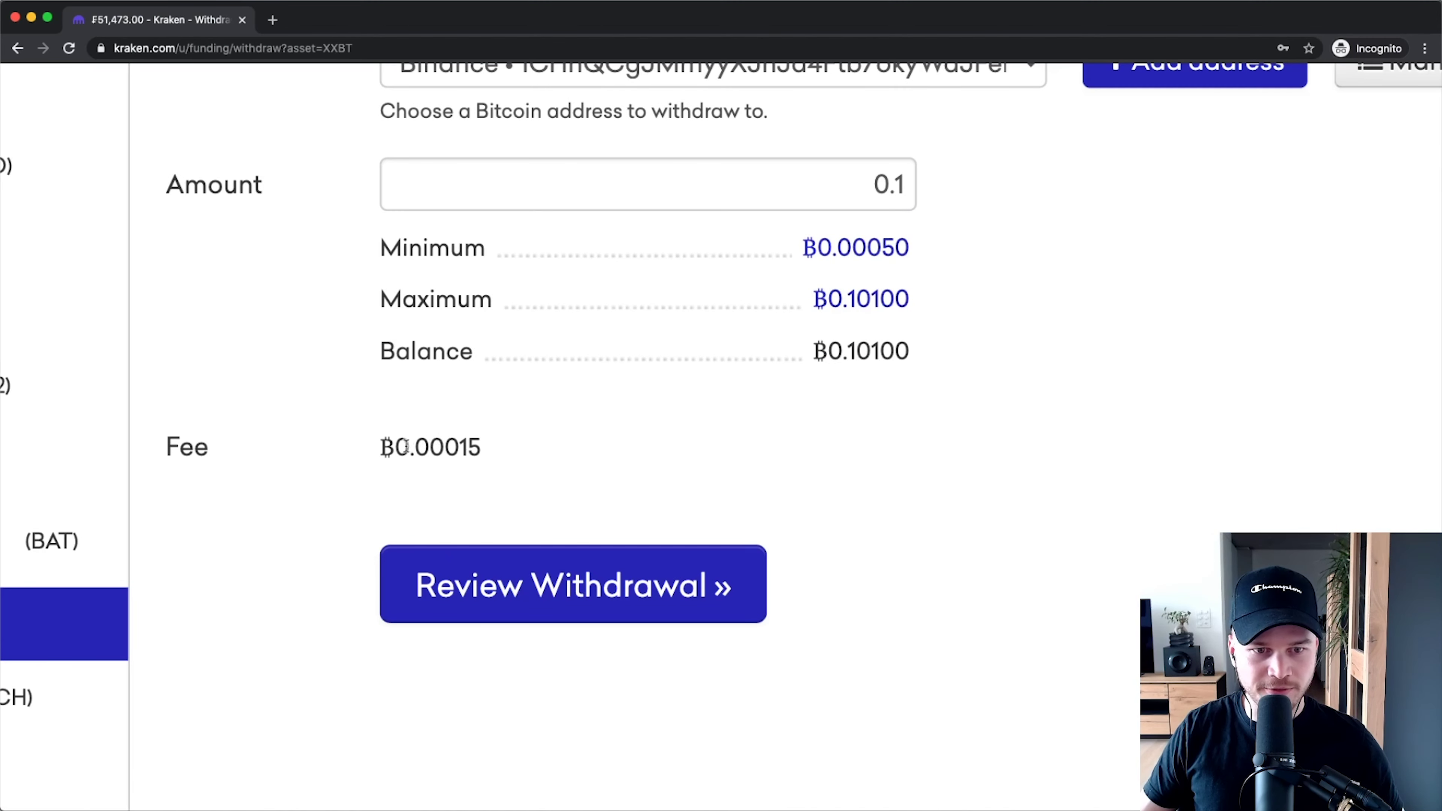
left_click_drag(396, 447, 517, 447)
left_click(517, 447)
scroll(614, 397, "down", 2)
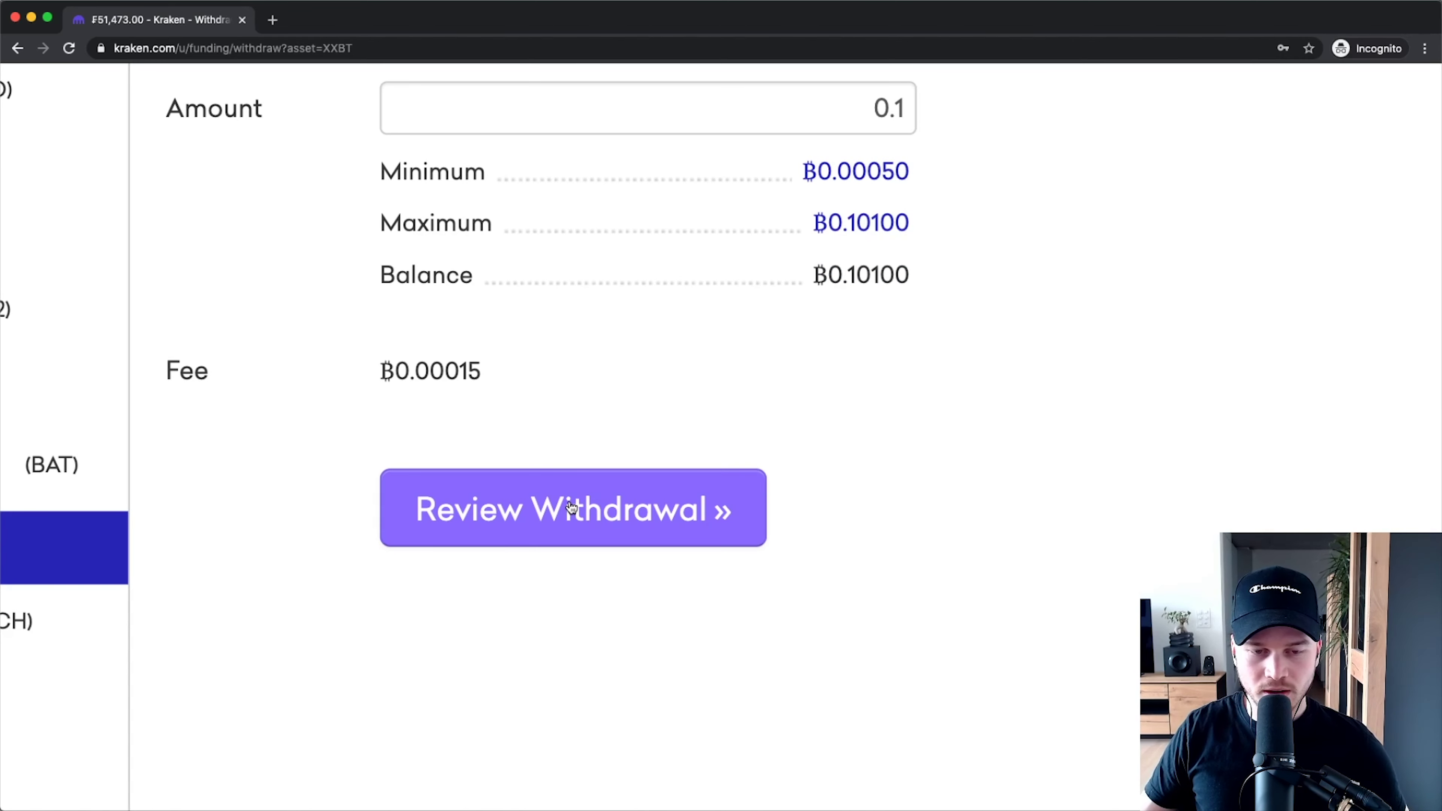
left_click(571, 507)
Highlight the Binance destination address, 0.10000 amount, 0.09985 net total and 0.00015 fee.
scroll(569, 505, "down", 5)
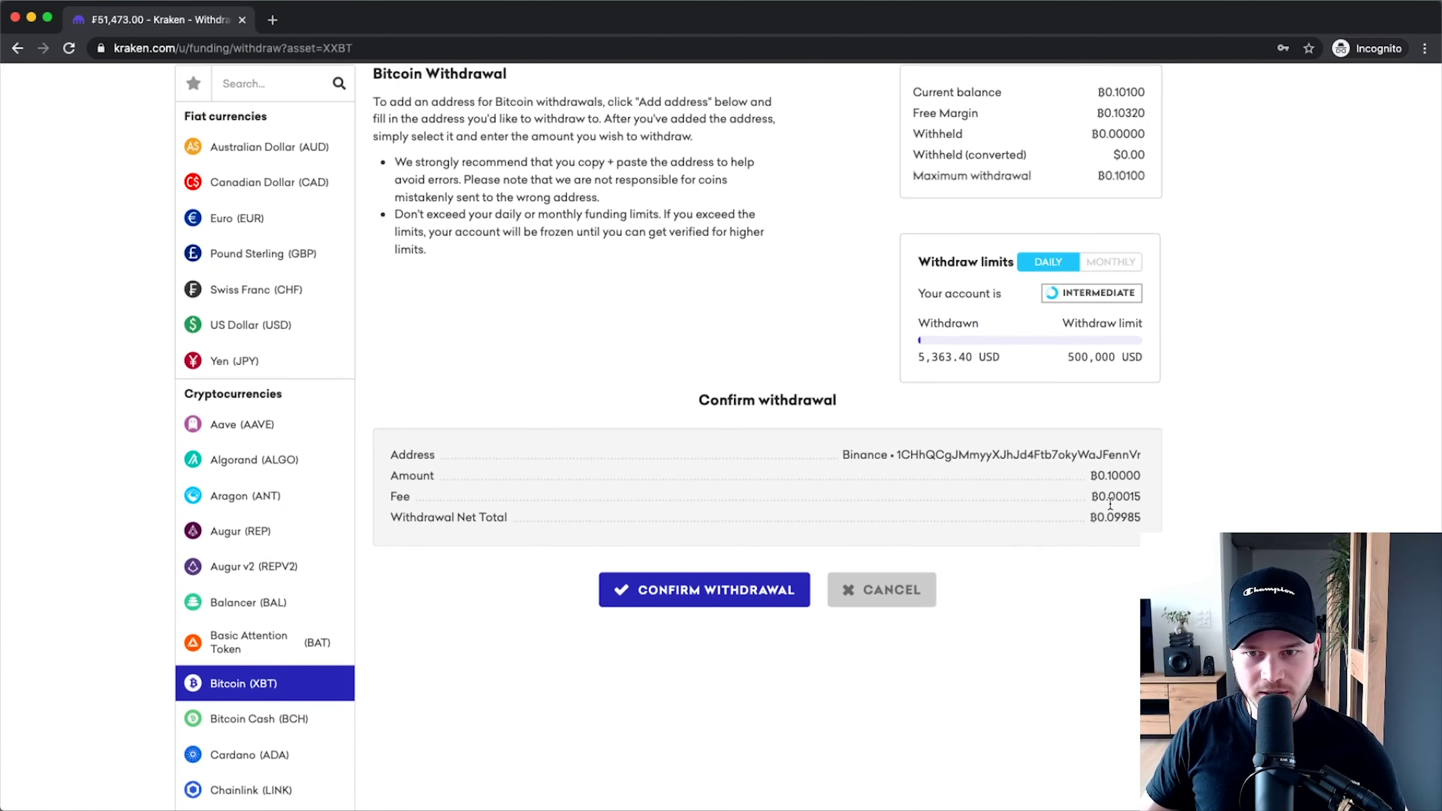
scroll(1046, 496, "up", 5)
scroll(1046, 496, "up", 2)
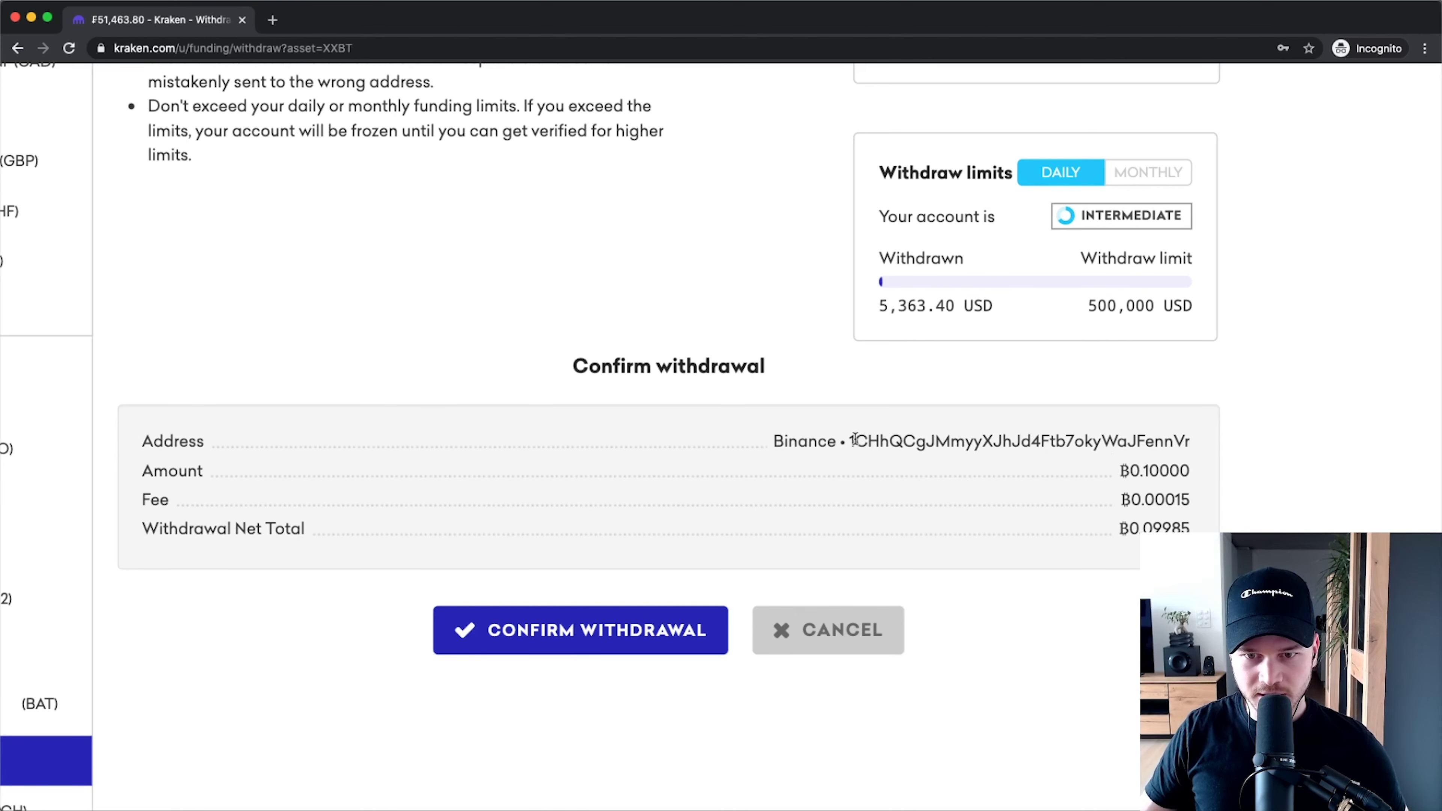
left_click_drag(853, 440, 1233, 454)
left_click_drag(1121, 463, 1197, 472)
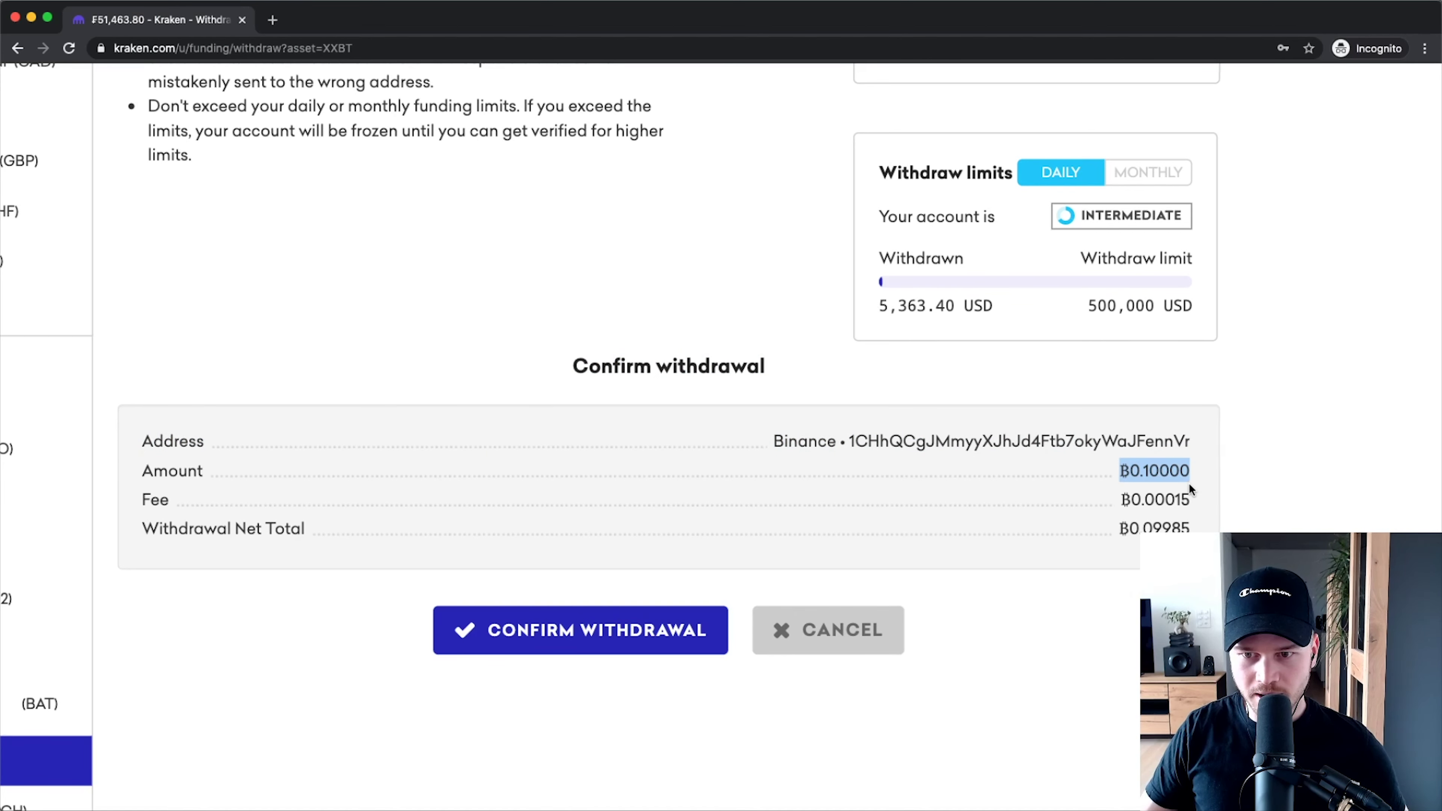
scroll(1189, 483, "up", 2)
scroll(1148, 510, "down", 1)
left_click_drag(1112, 489, 1209, 499)
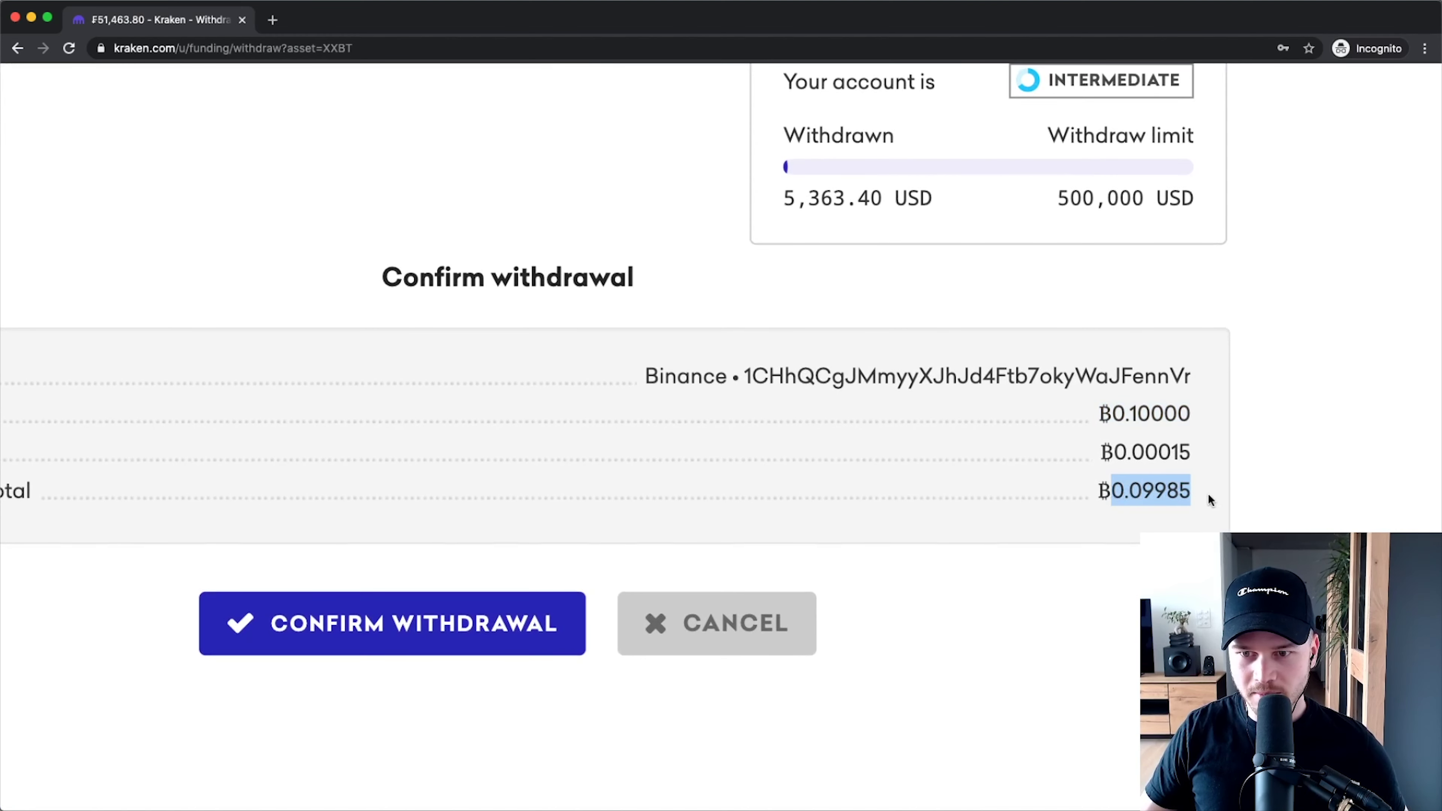
left_click_drag(1114, 452, 1198, 456)
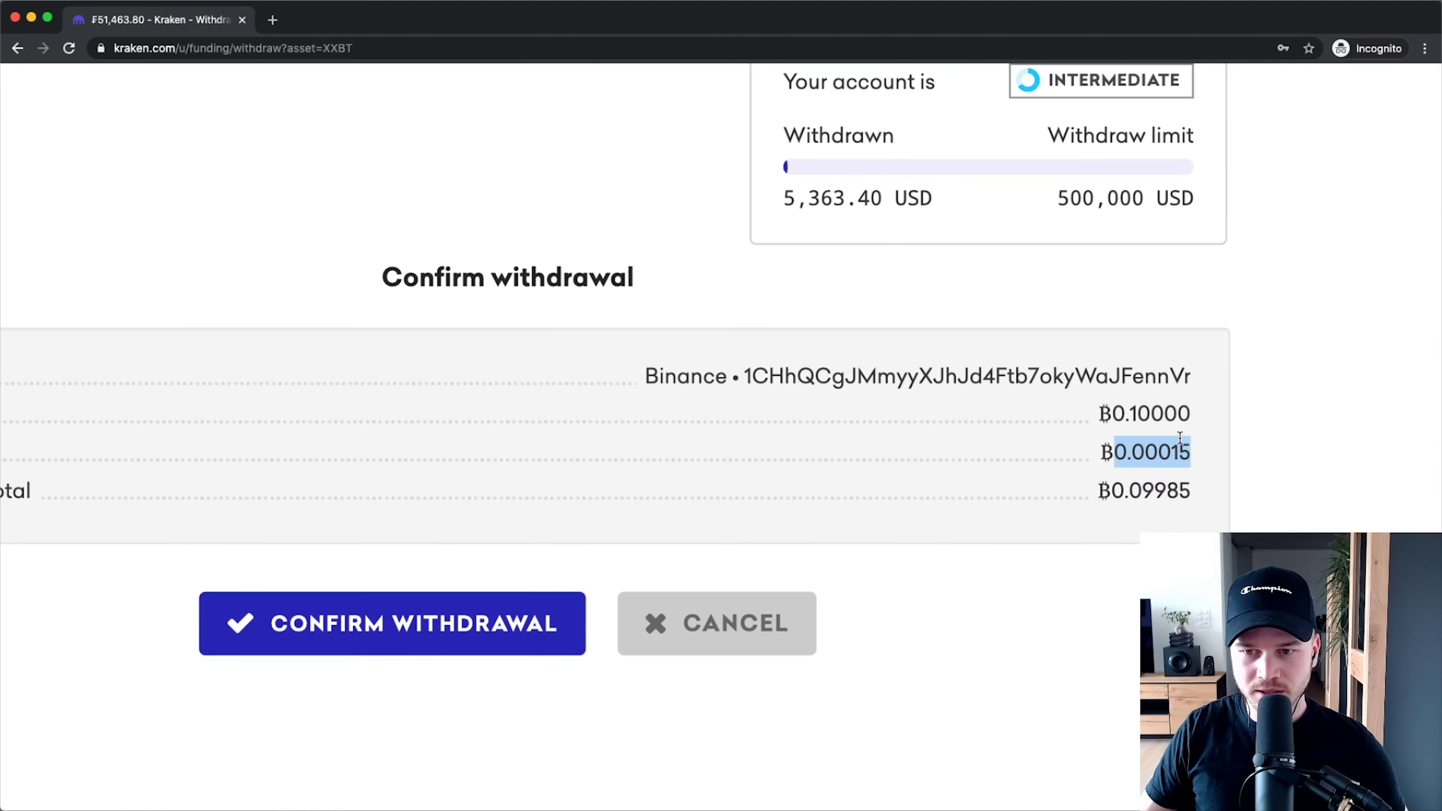
scroll(1181, 440, "down", 2)
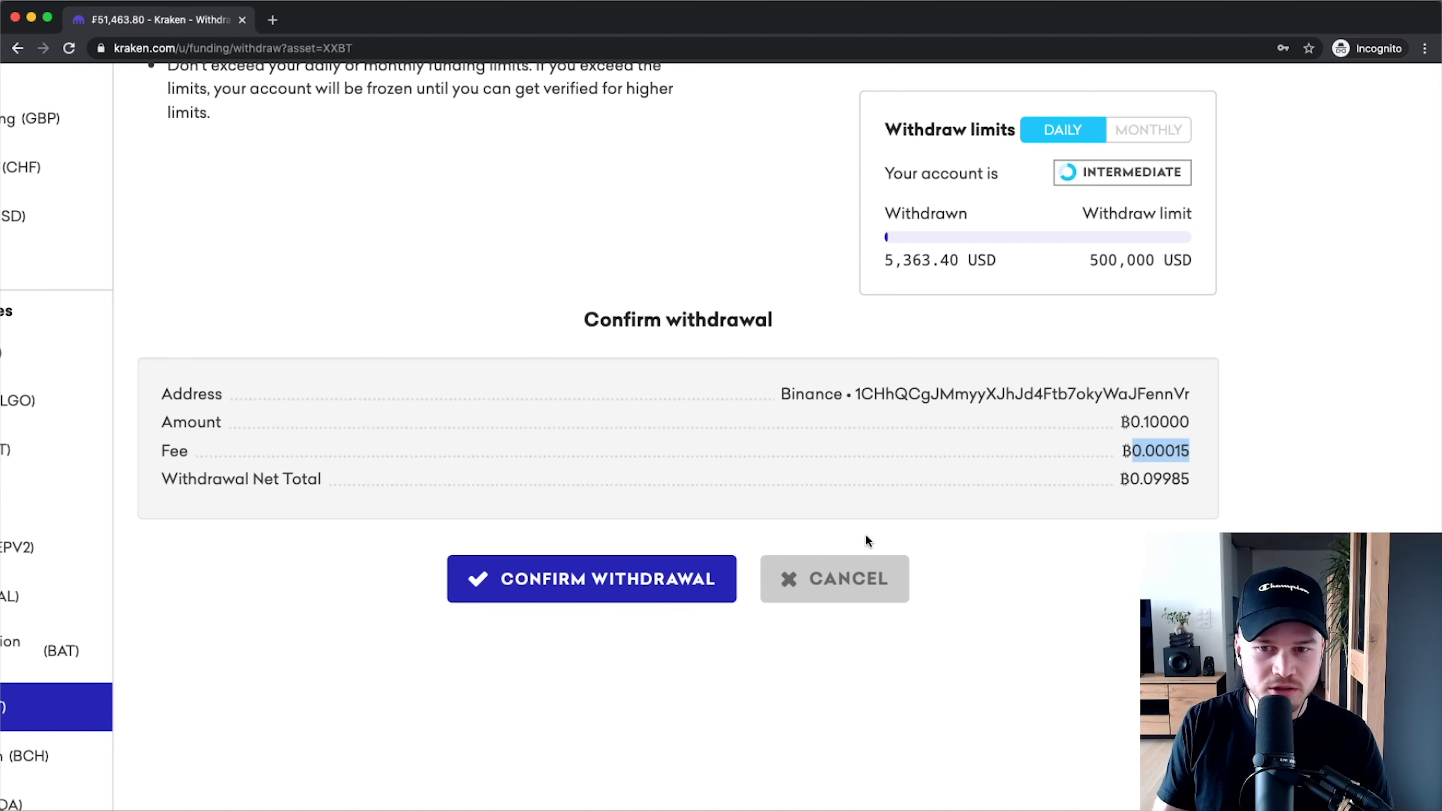
Cancel the pending 0.1 BTC withdrawal without sending it.
left_click(870, 590)
key("super+0")
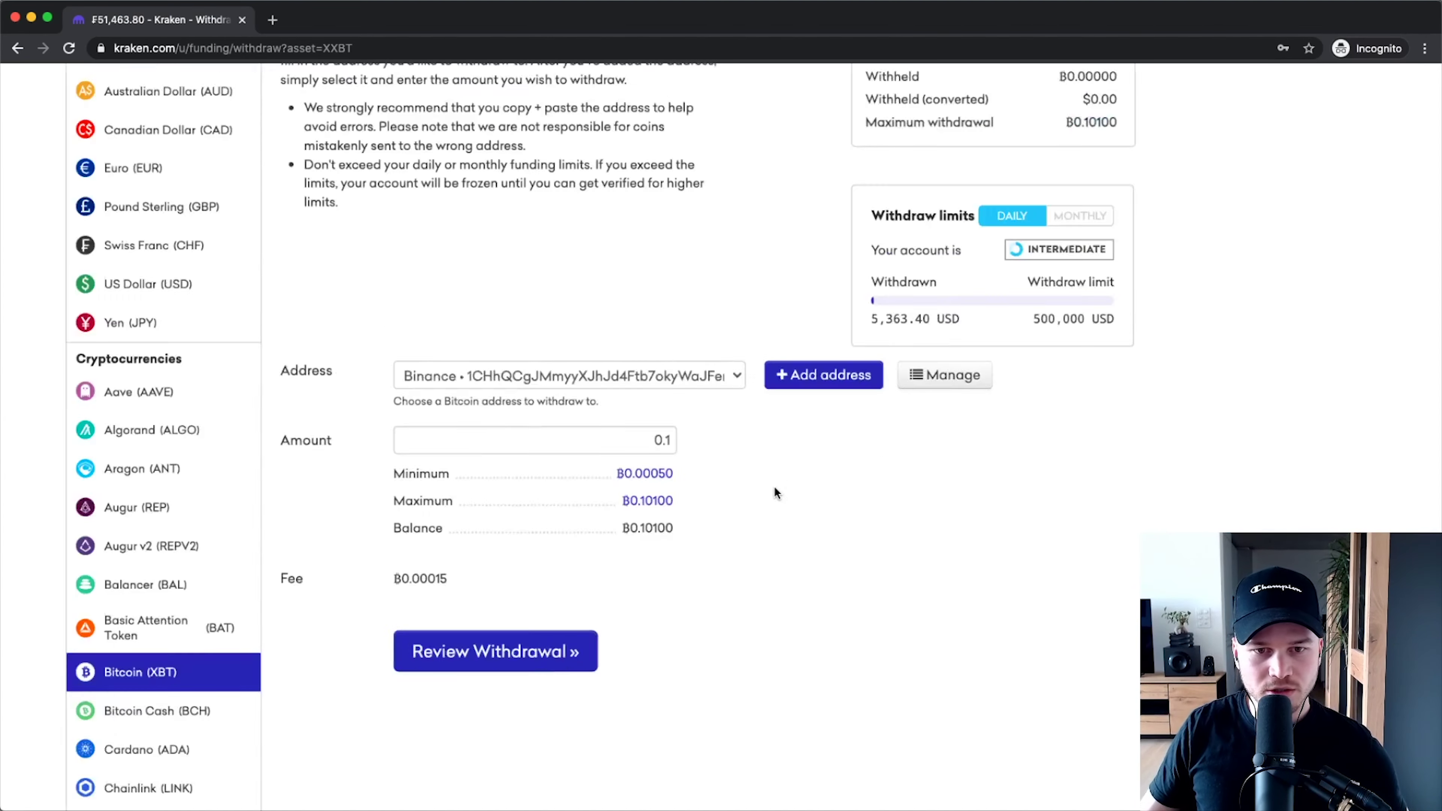
scroll(615, 368, "up", 2)
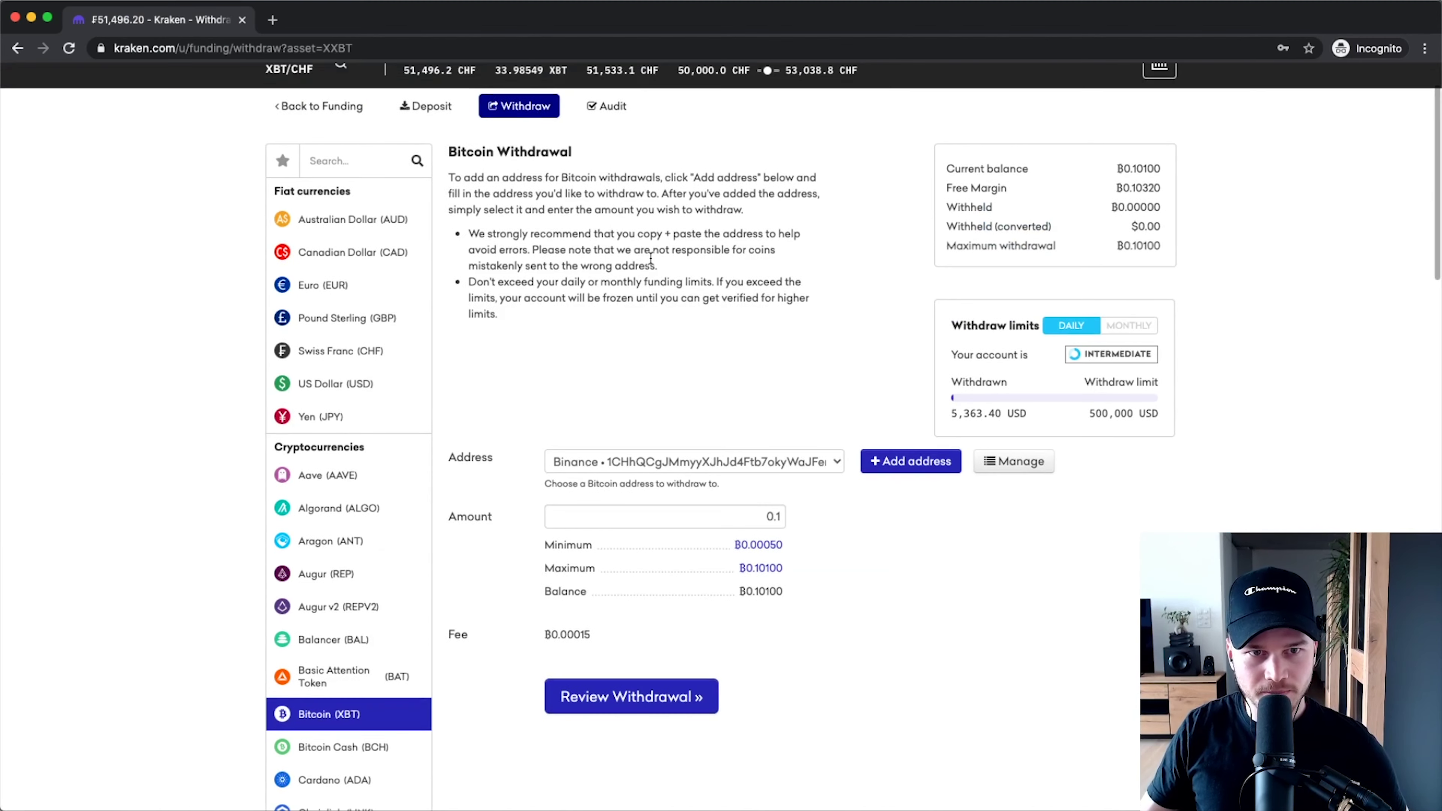
scroll(689, 356, "down", 5)
scroll(616, 336, "up", 7)
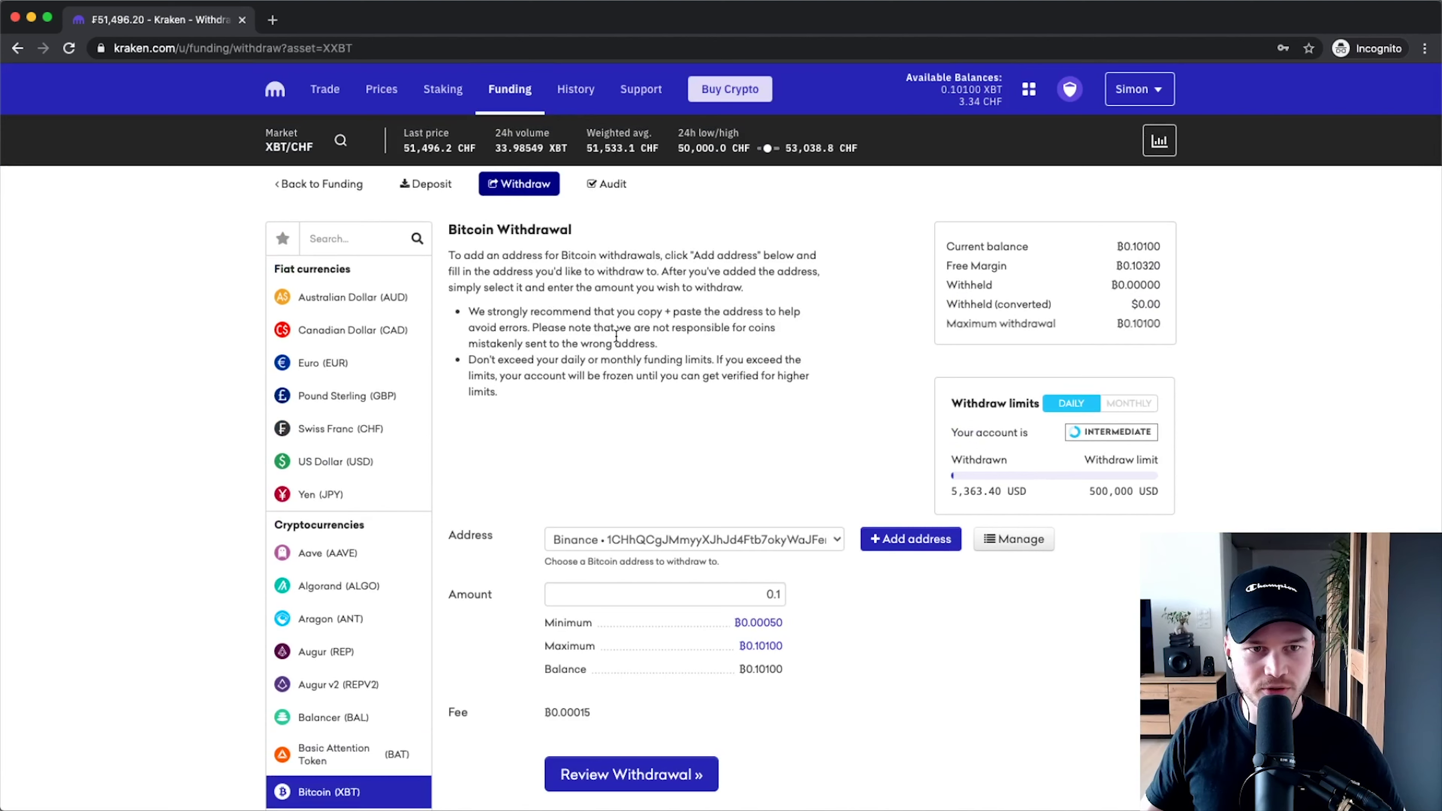
Open the 03-17-21 XBT withdrawal of 0.09536 from the Funding transaction history.
left_click(510, 88)
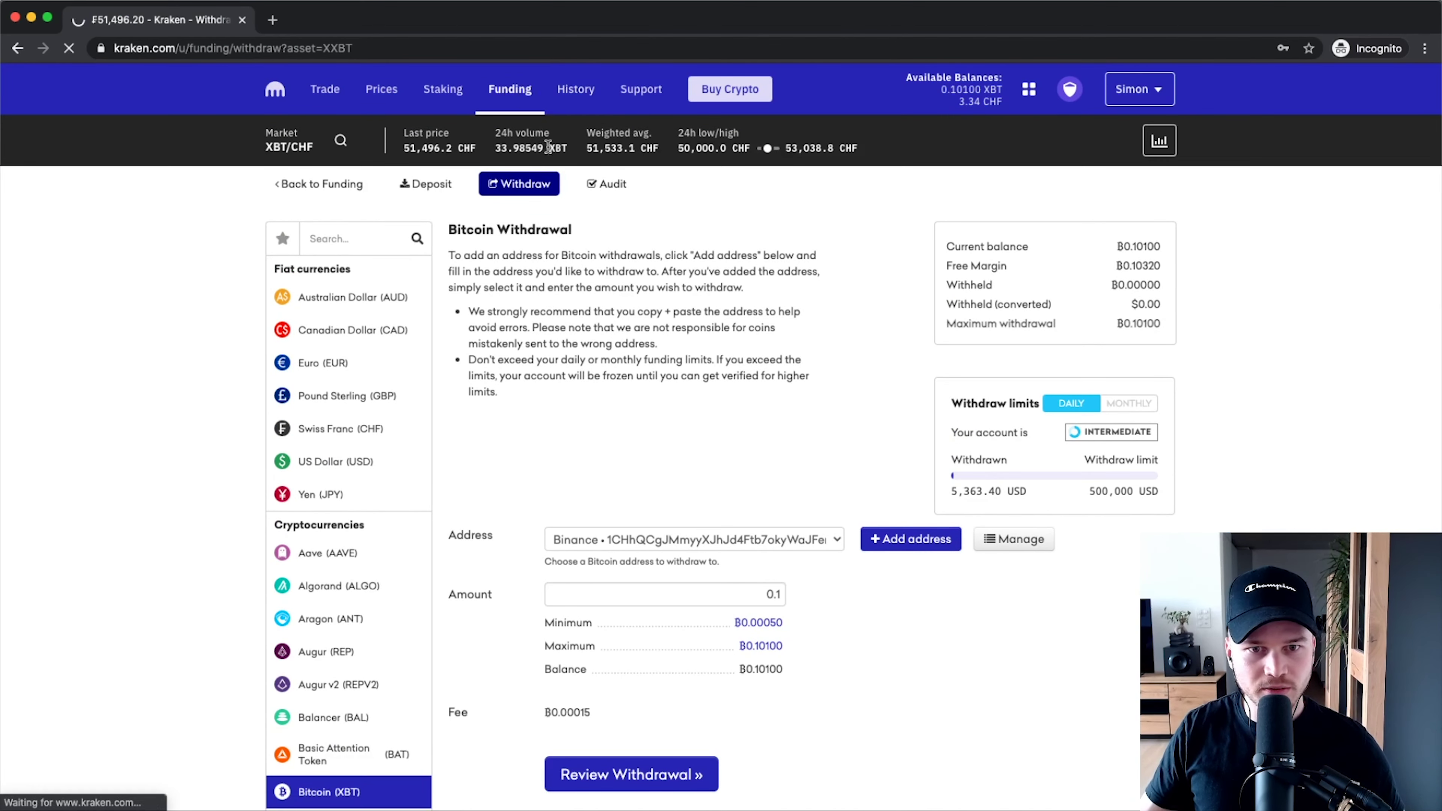
scroll(906, 422, "down", 15)
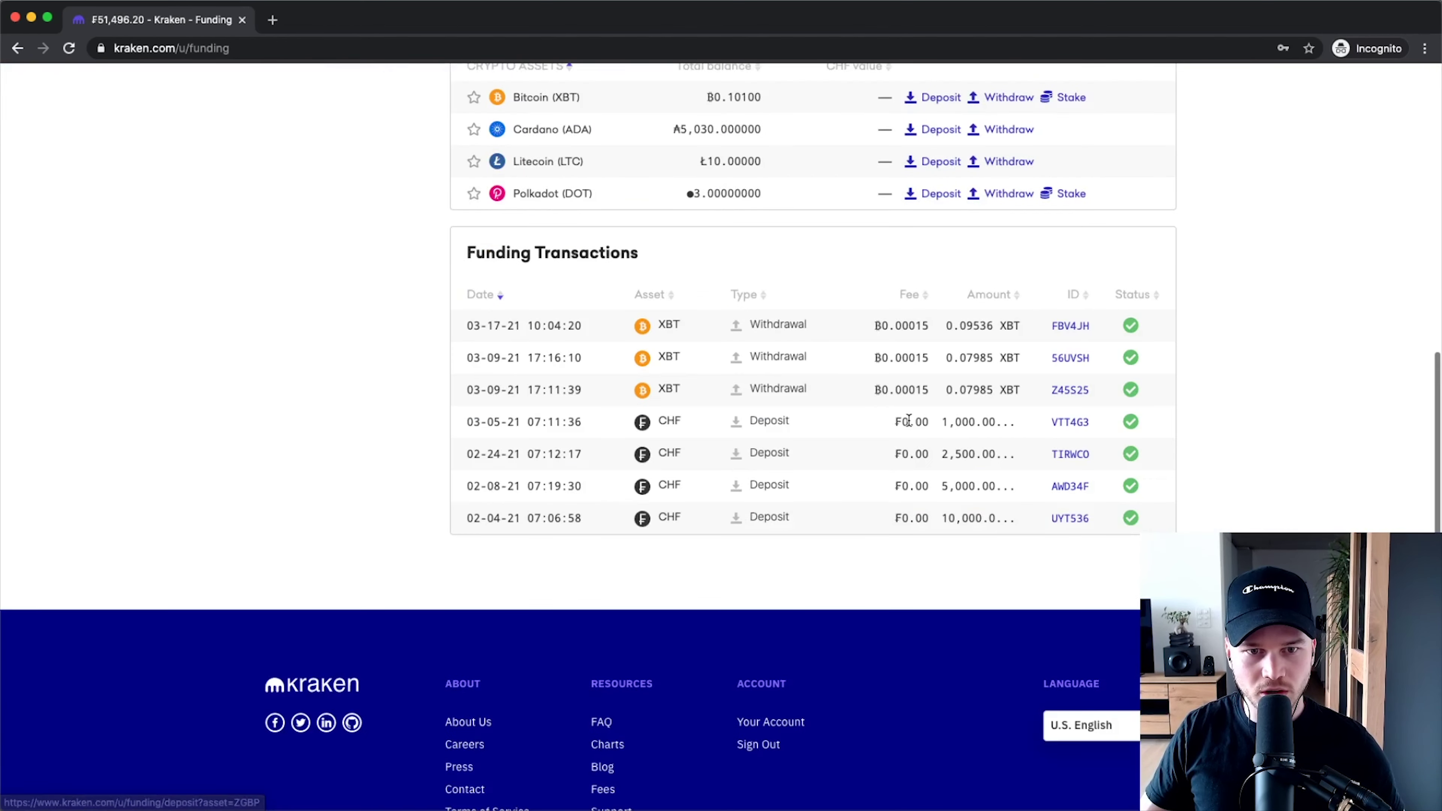
scroll(570, 252, "up", 5, "ctrl")
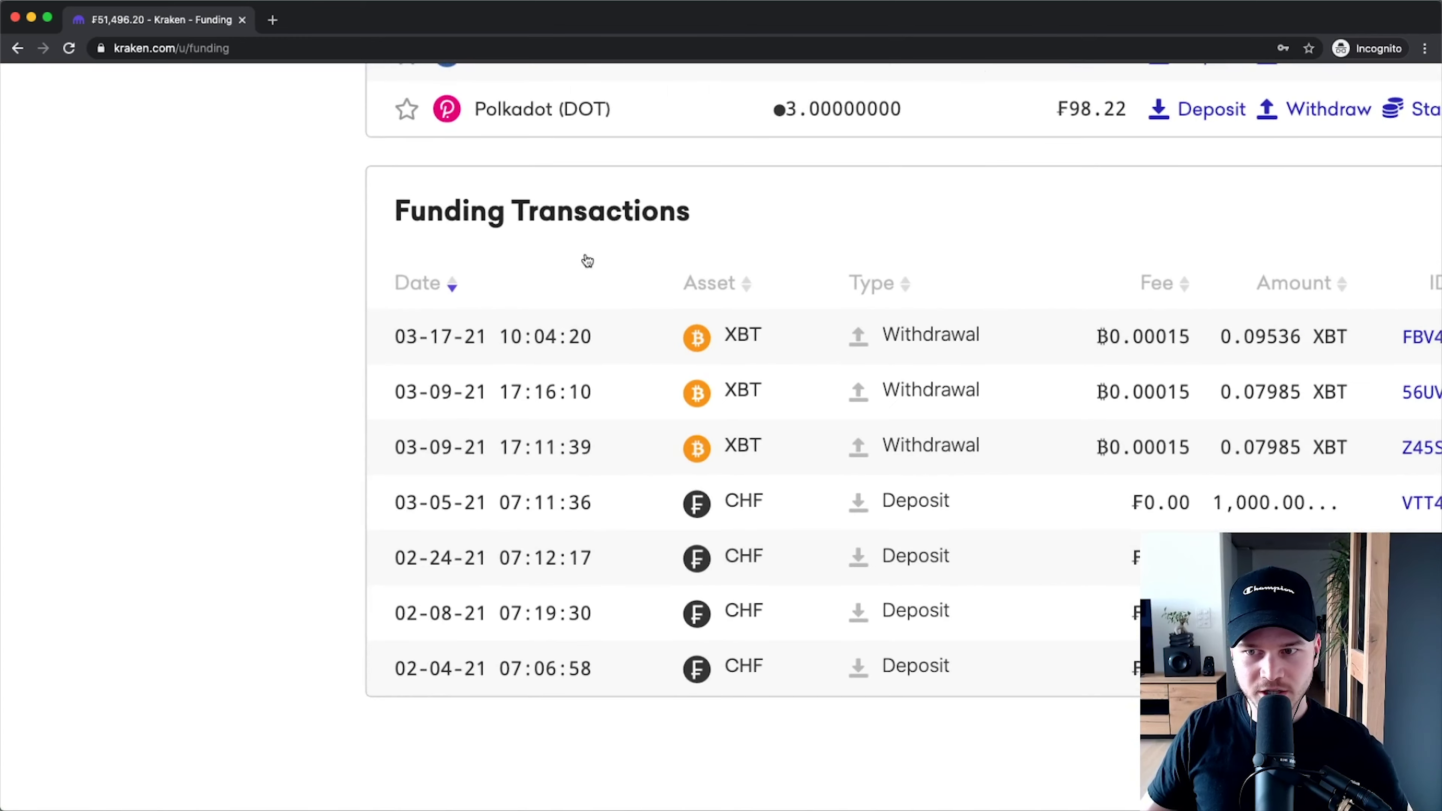
scroll(1163, 354, "right", 3)
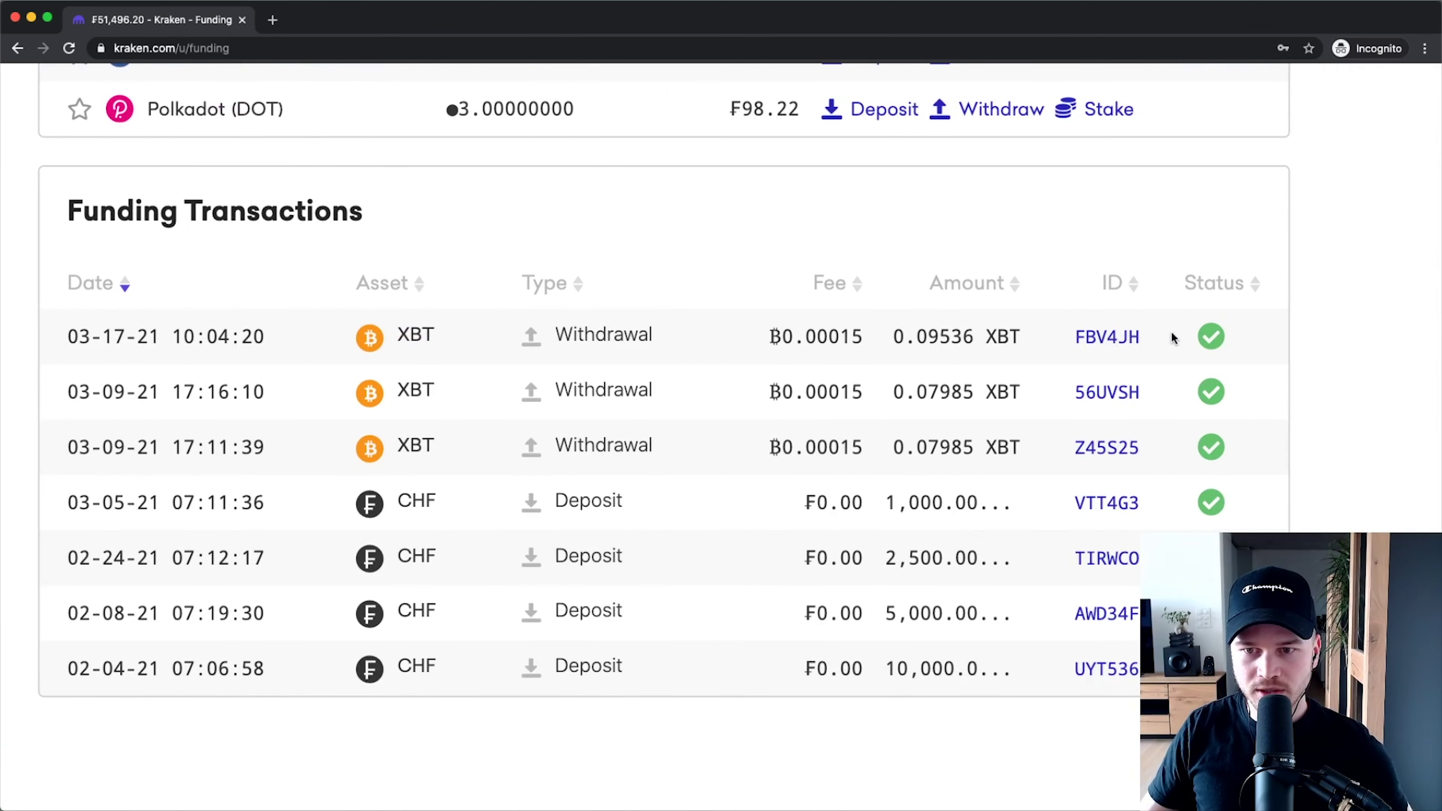
left_click(1110, 338)
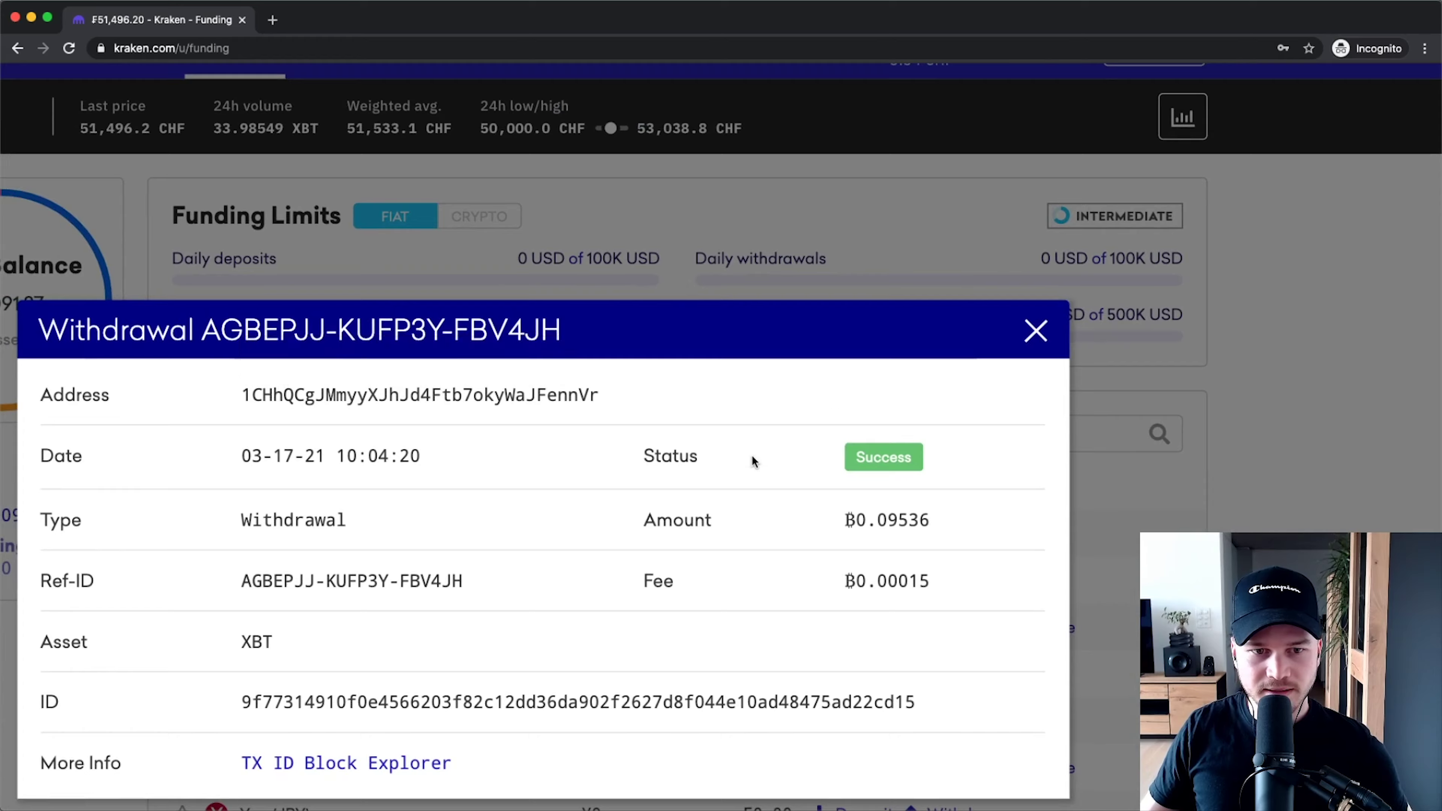
scroll(753, 454, "down", 5, "ctrl")
scroll(425, 584, "up", 6, "ctrl")
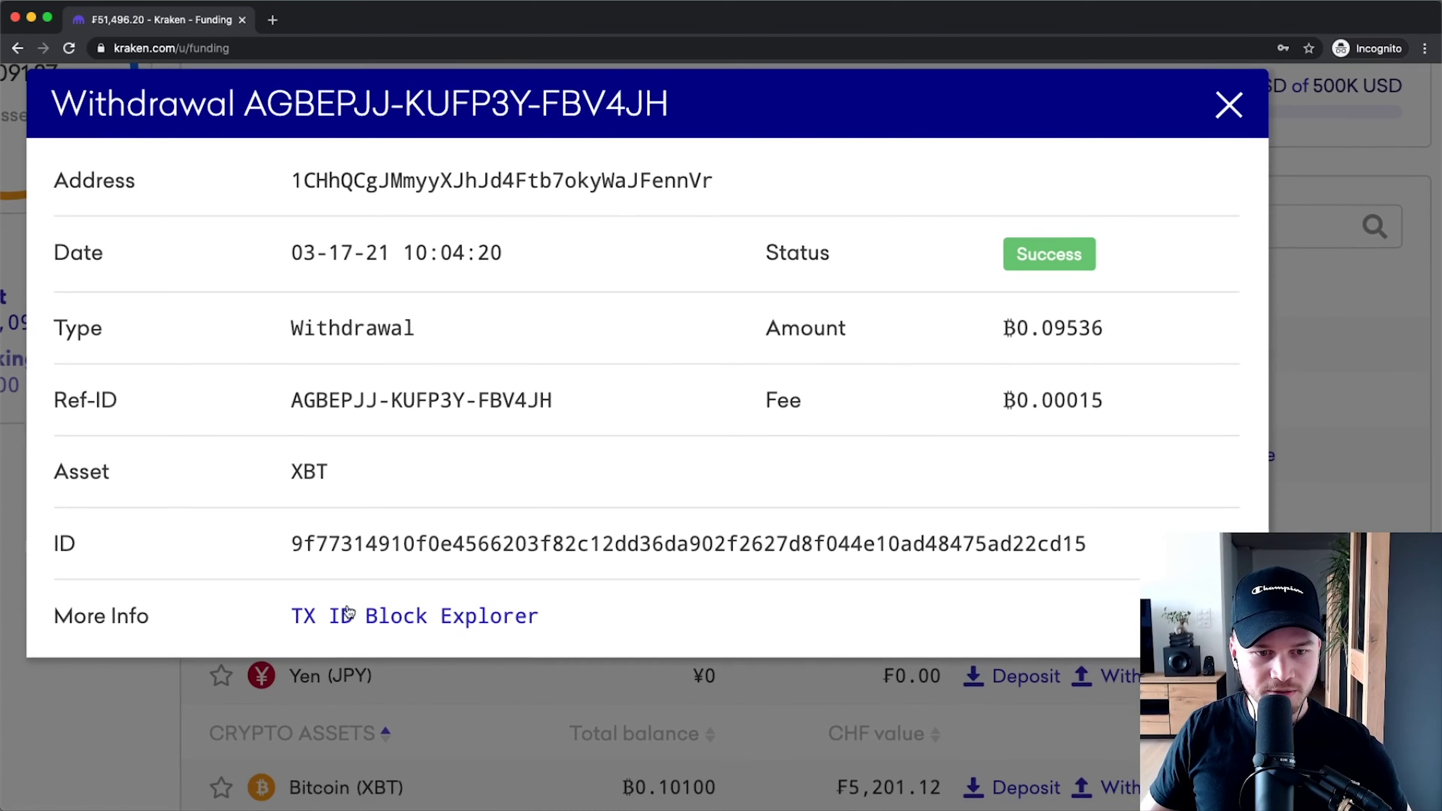
scroll(348, 614, "left", 2)
Look up the transaction on blockstream.info and highlight its 34 Confirmations status.
left_click(446, 618)
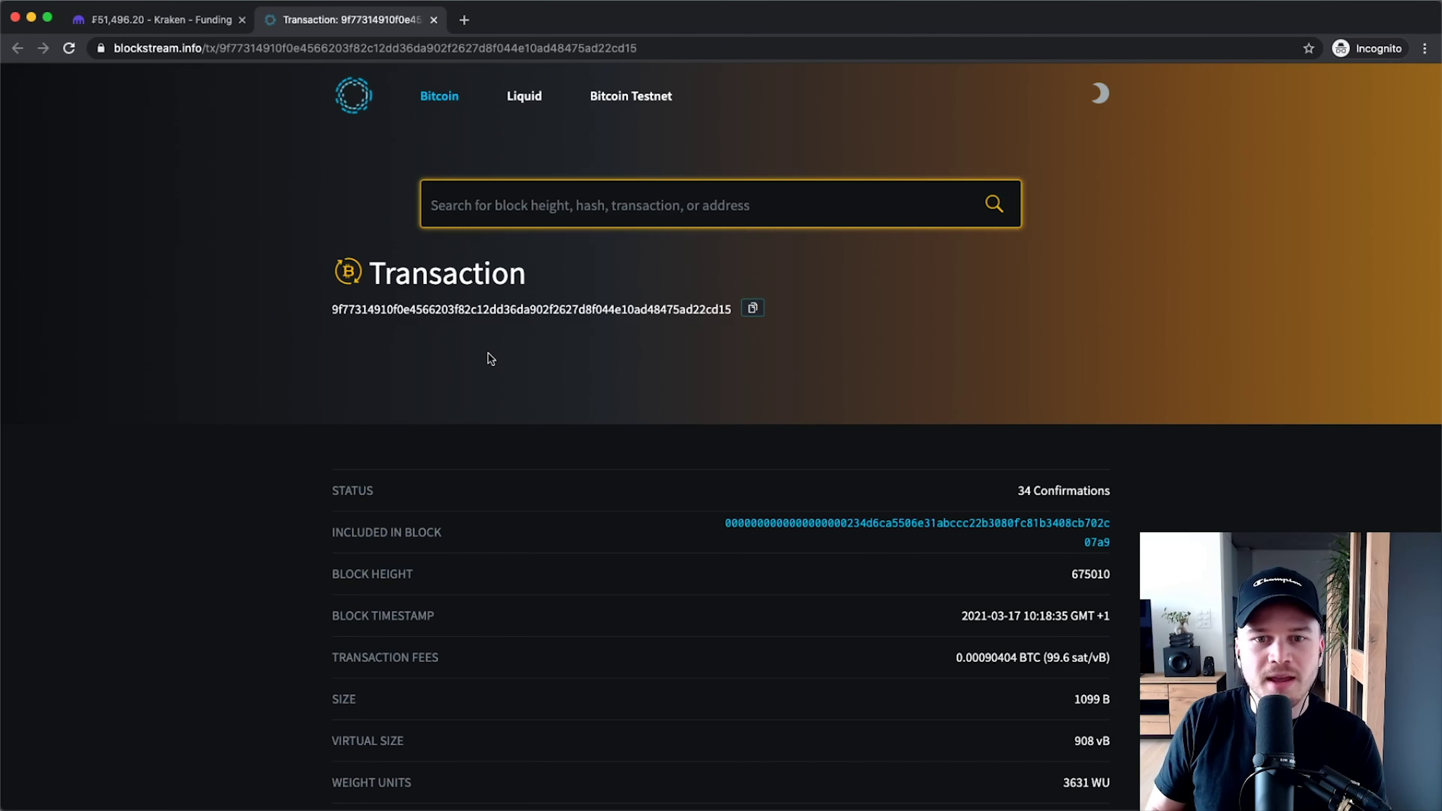
scroll(1121, 493, "up", 5)
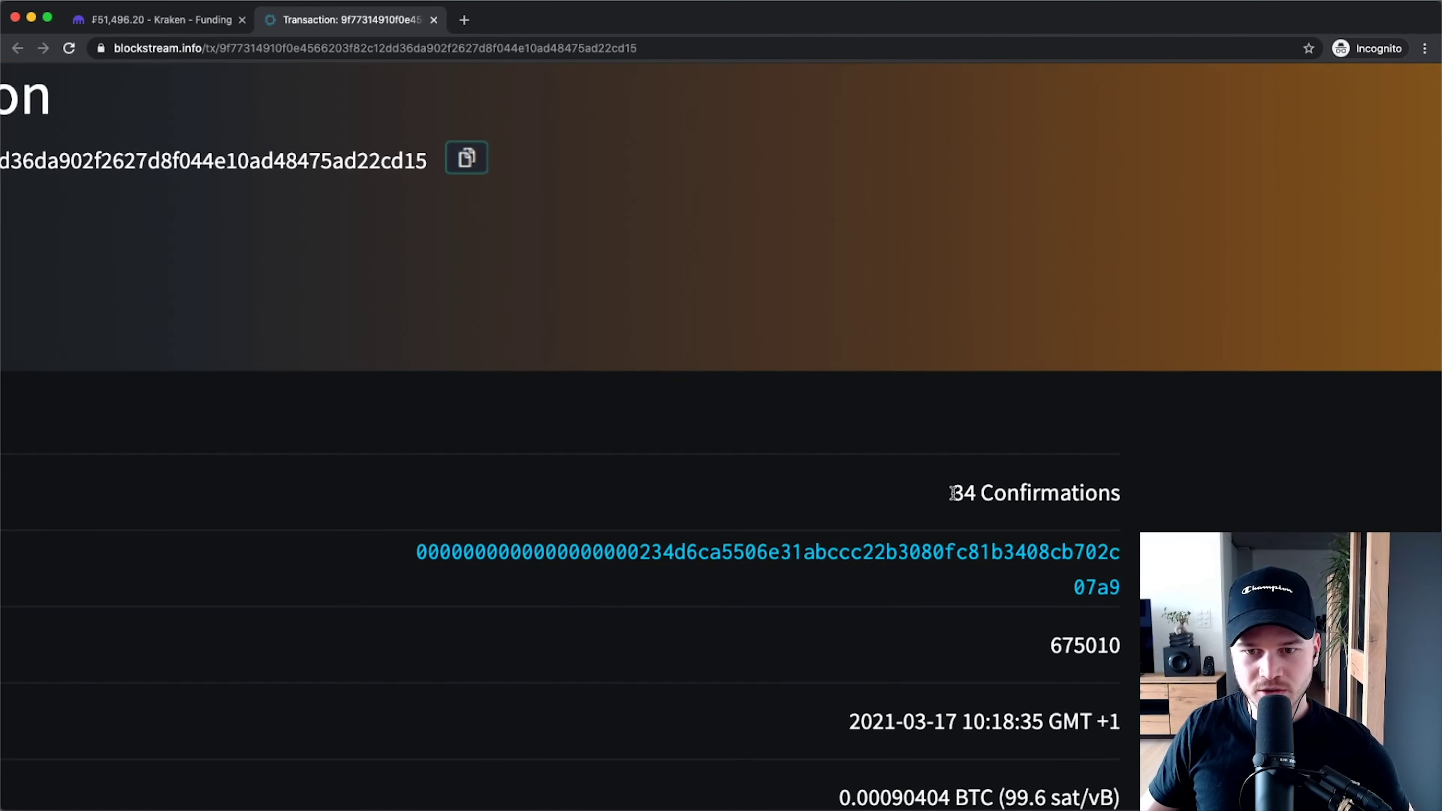
left_click_drag(954, 492, 1085, 492)
scroll(1109, 465, "down", 5)
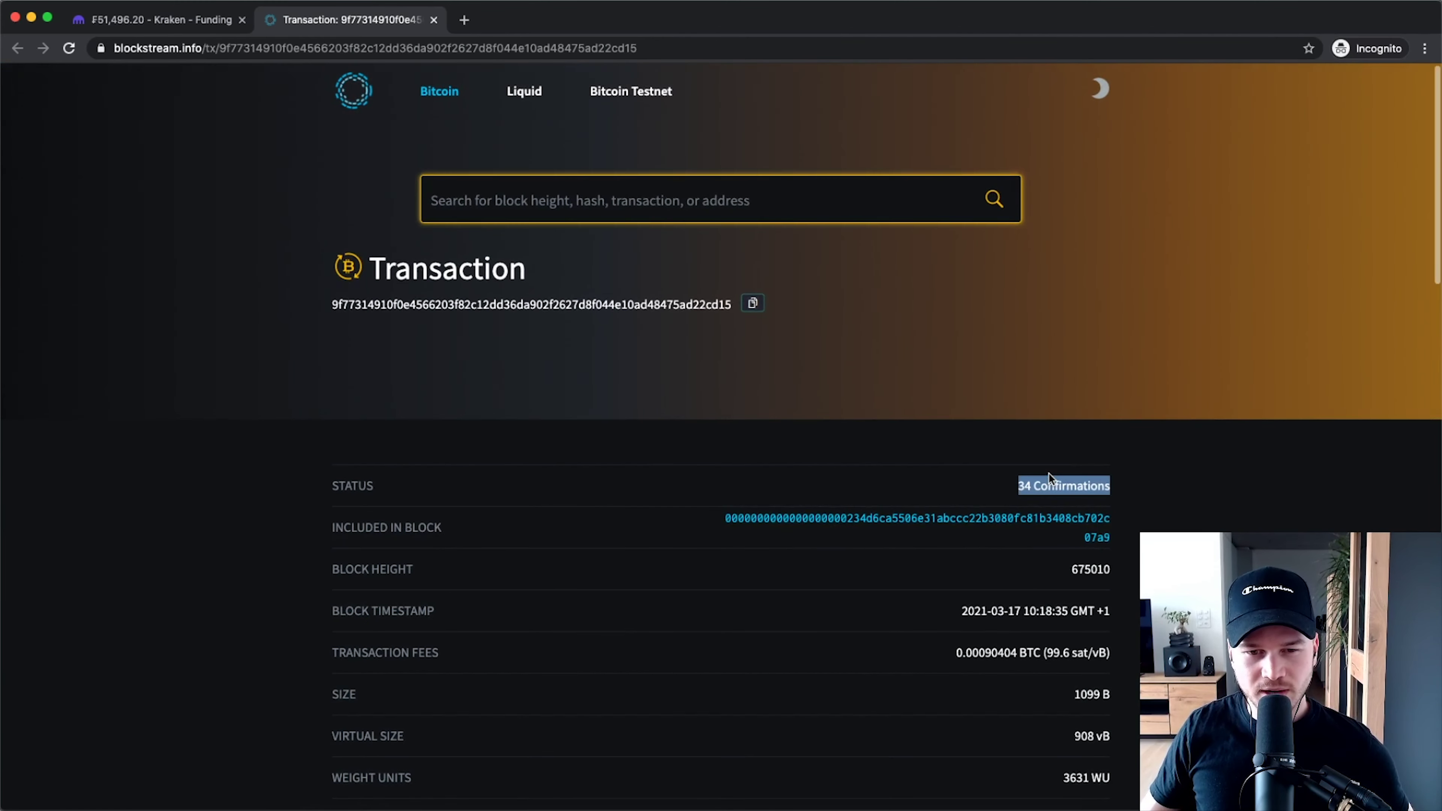
scroll(1049, 472, "up", 5)
scroll(1044, 472, "up", 2)
left_click(984, 503)
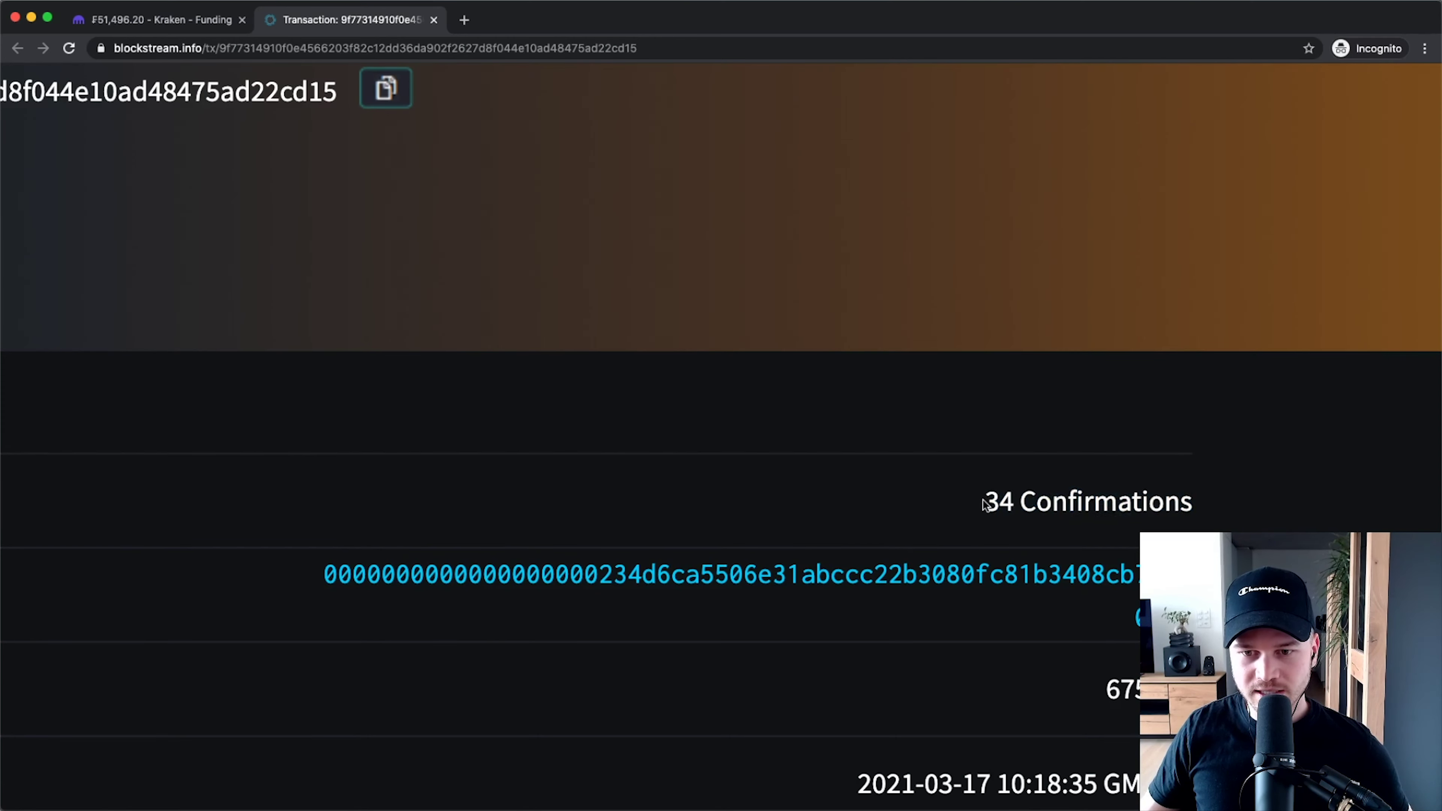
left_click_drag(985, 501, 1214, 510)
scroll(1214, 510, "down", 3)
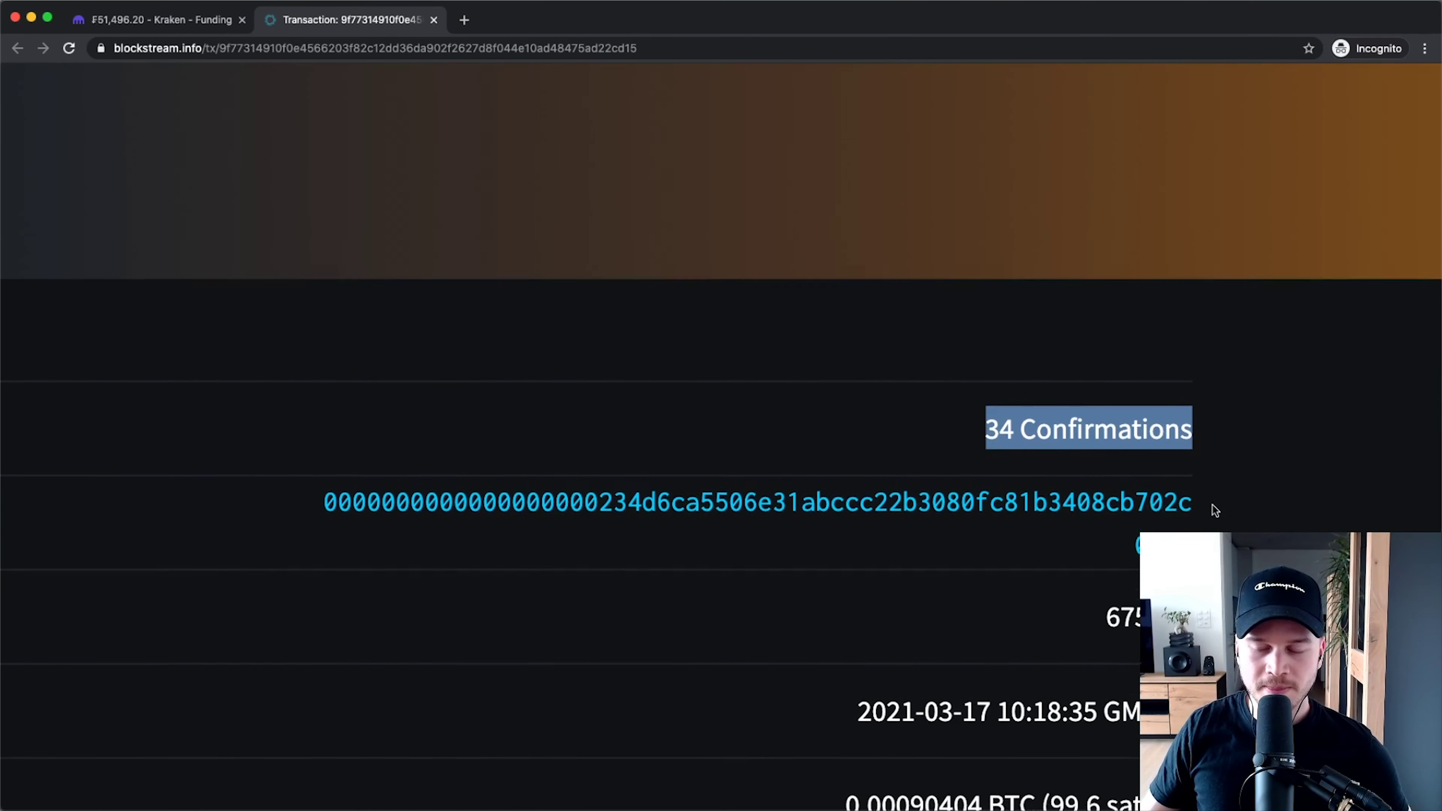
scroll(1215, 510, "down", 3)
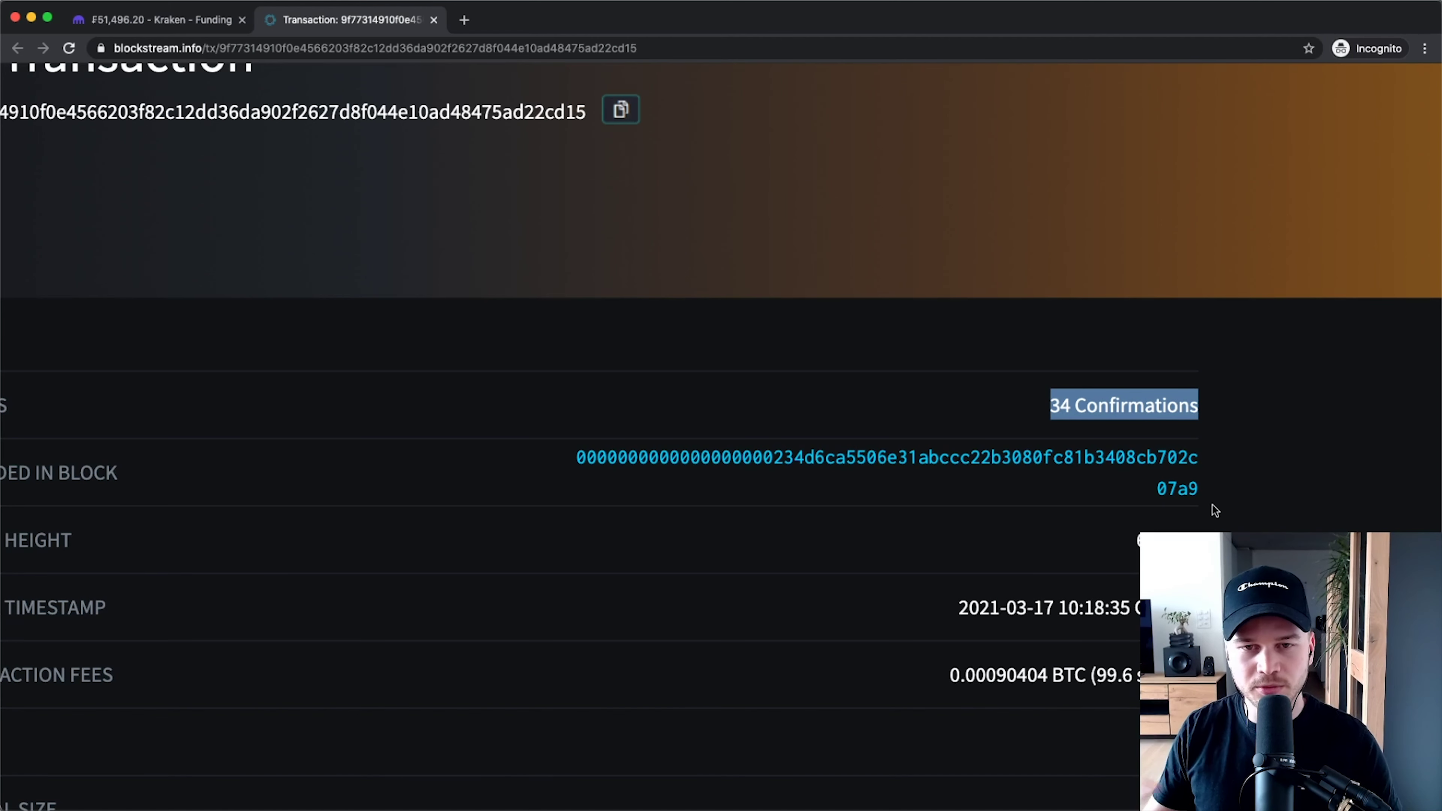
left_click(1257, 473)
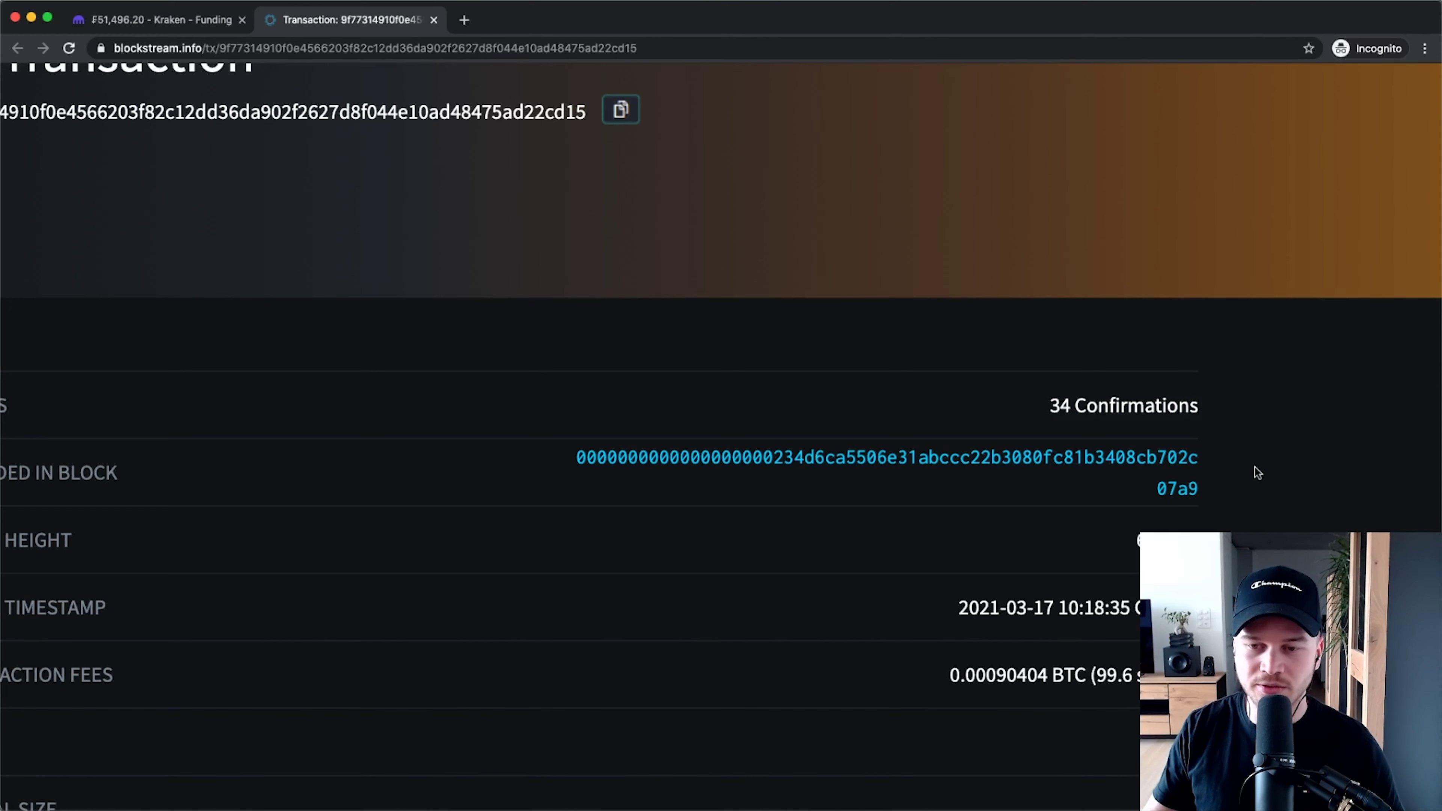
Scroll through the transaction details, including its 0.00090404 BTC fee at 99.6 sat/vB.
scroll(1257, 472, "down", 5)
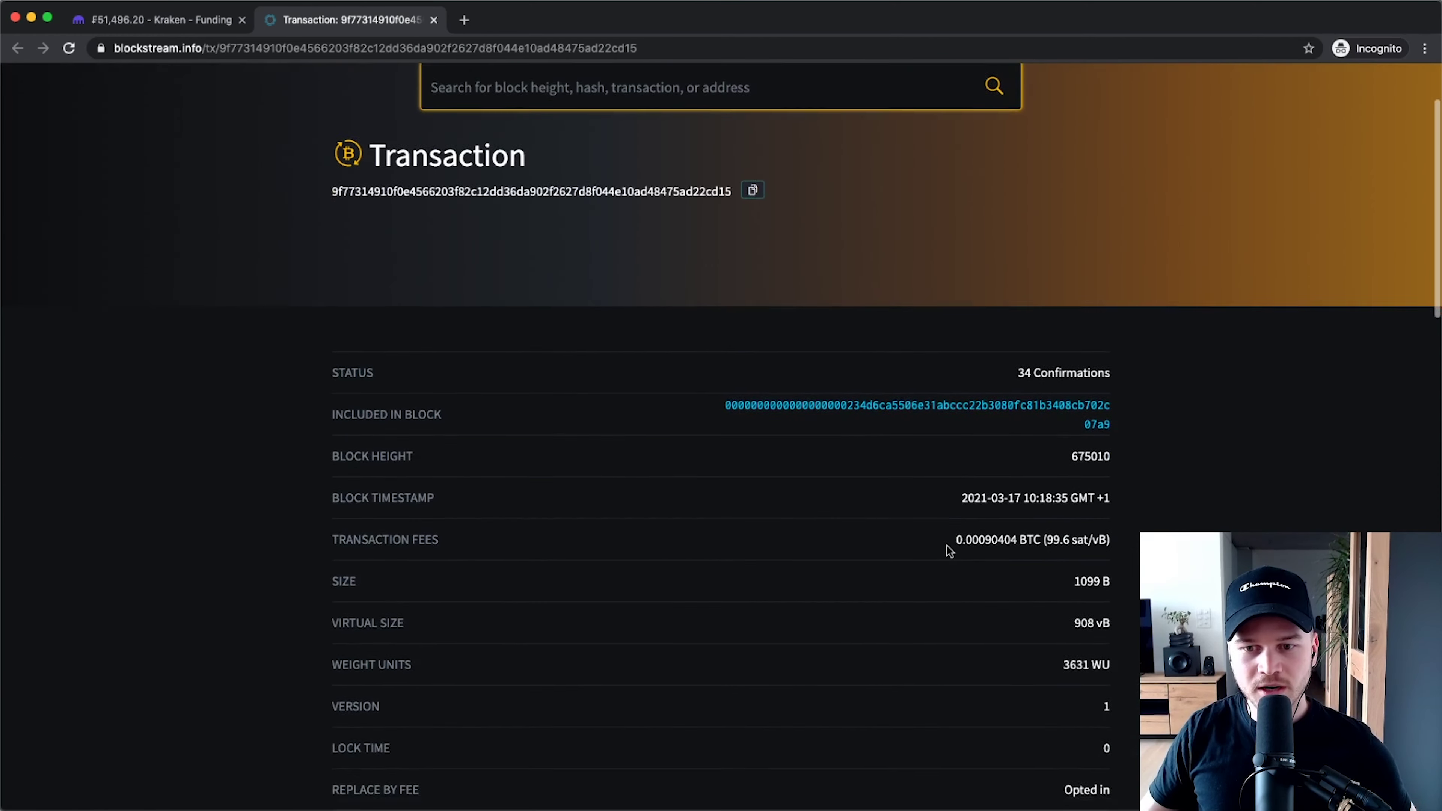
scroll(948, 549, "down", 5)
scroll(959, 509, "up", 3)
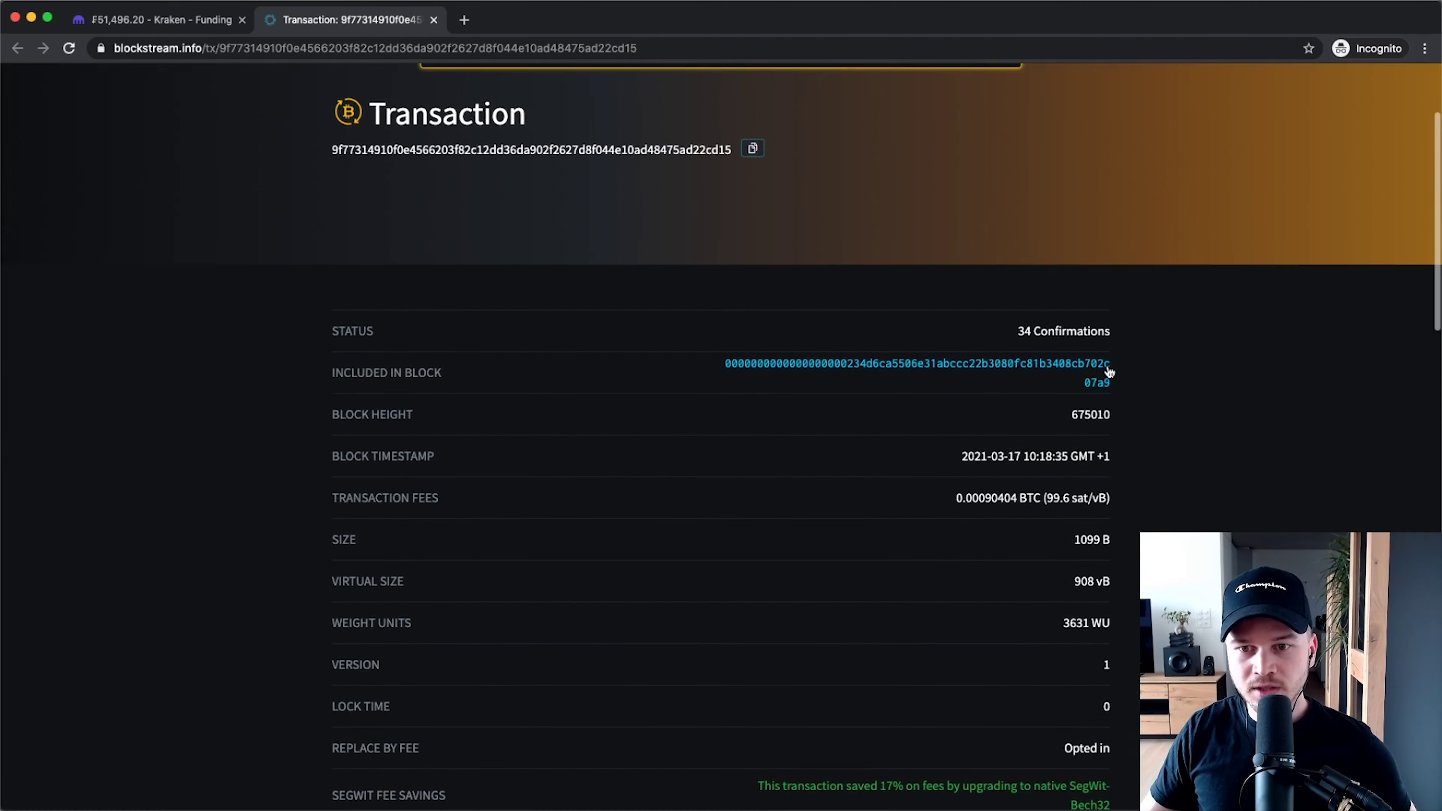
scroll(1108, 372, "up", 5)
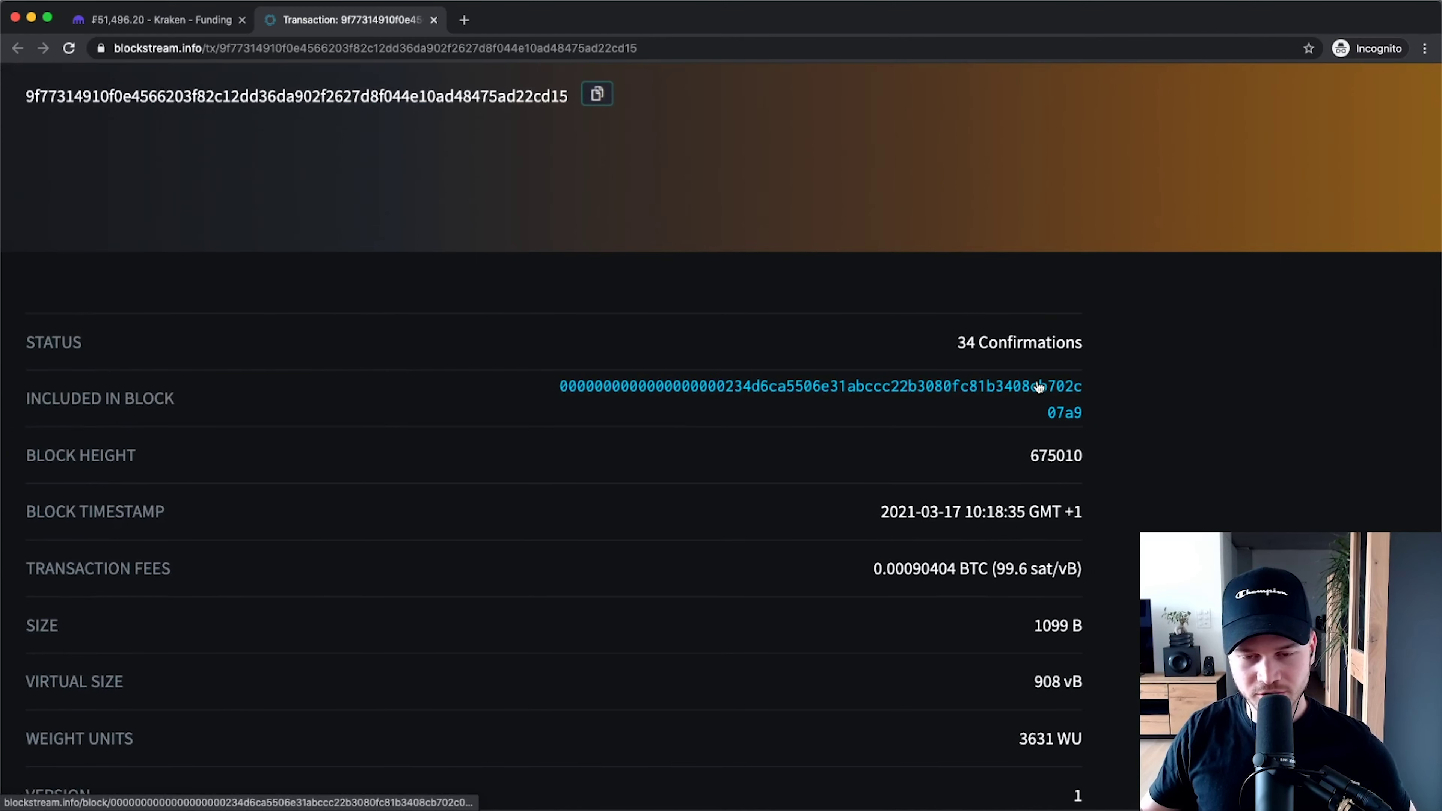
scroll(1039, 386, "left", 3)
scroll(1039, 387, "down", 2)
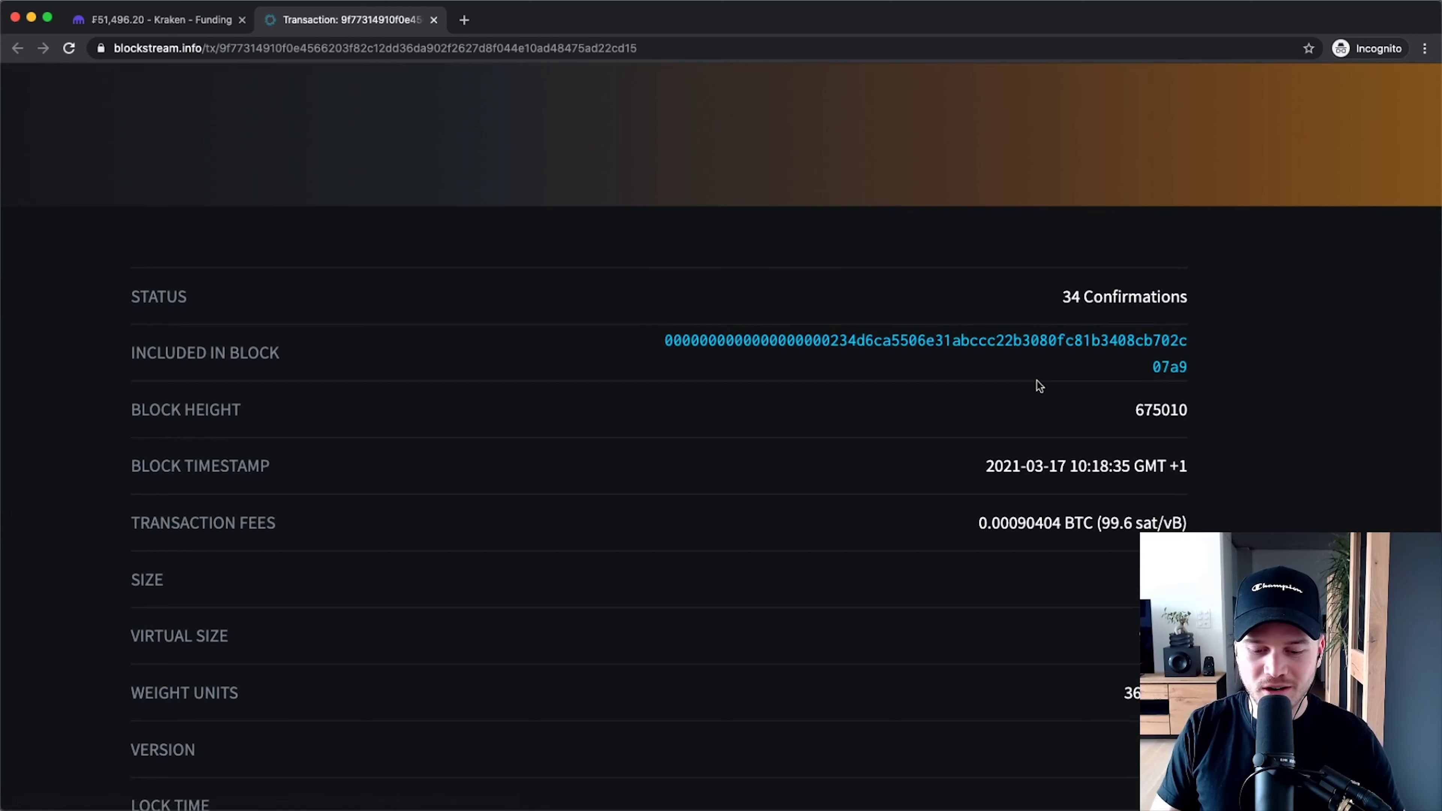